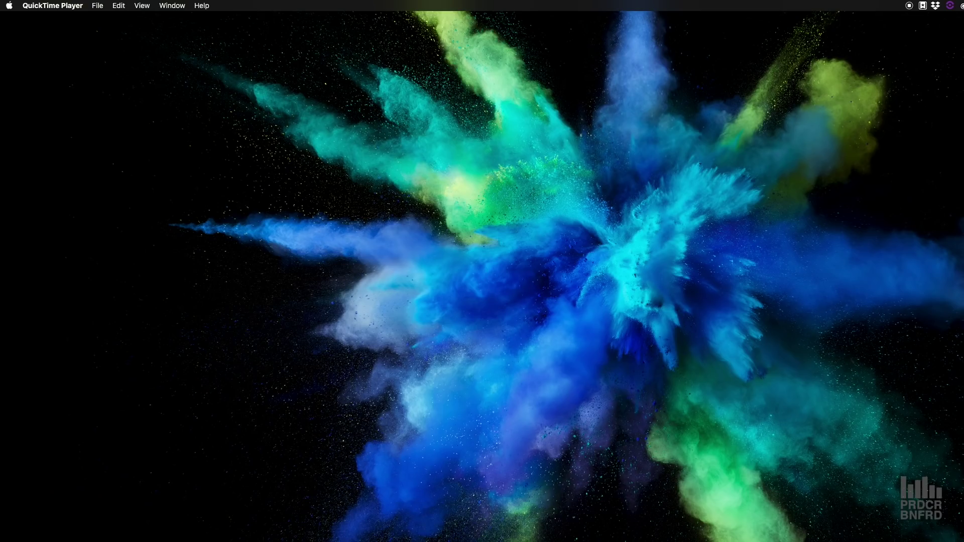
# Step: Bring up the untitled 10 song, scroll the rack to the top, and unfold the Master Section
pyautogui.press('super+Tab')
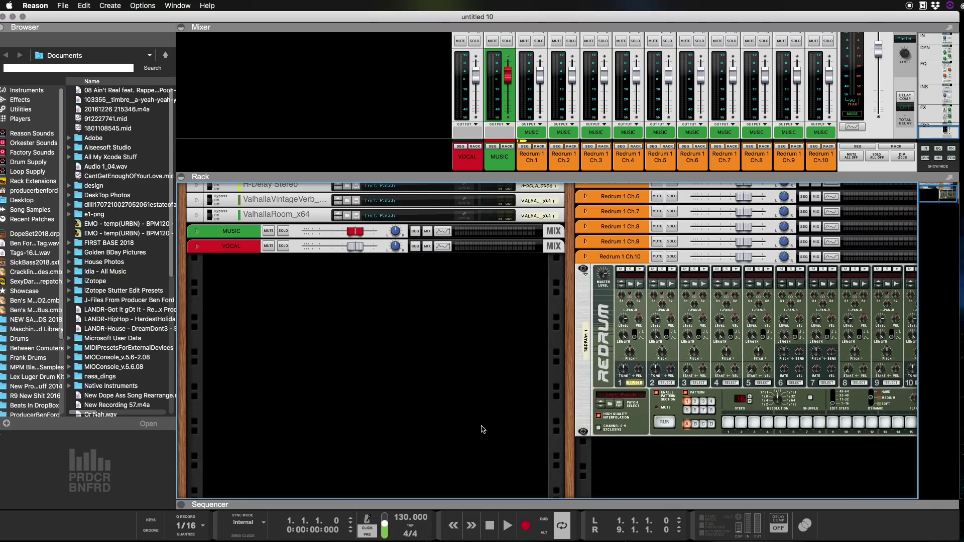
pyautogui.scroll(5, 478, 383)
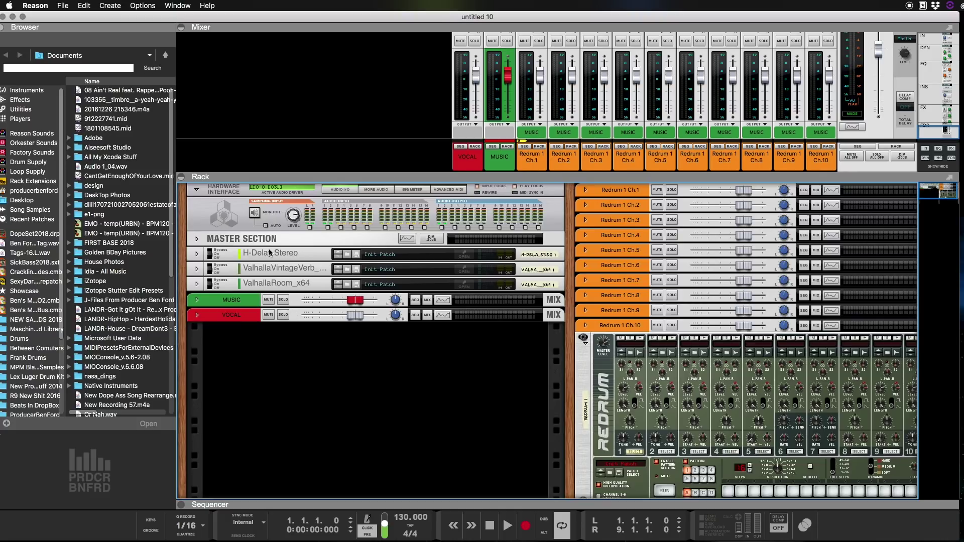
pyautogui.scroll(10, 590, 94)
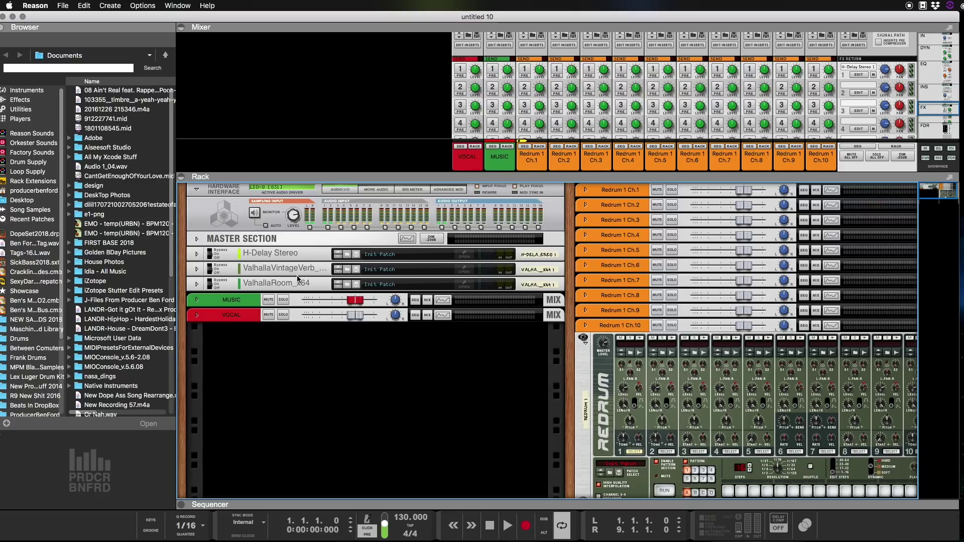
pyautogui.scroll(-5, 647, 124)
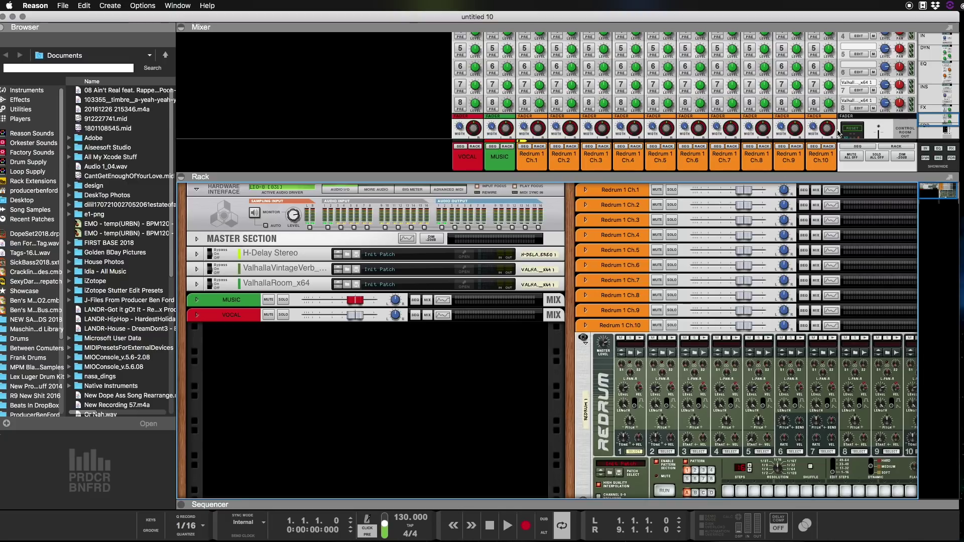
pyautogui.click(197, 240)
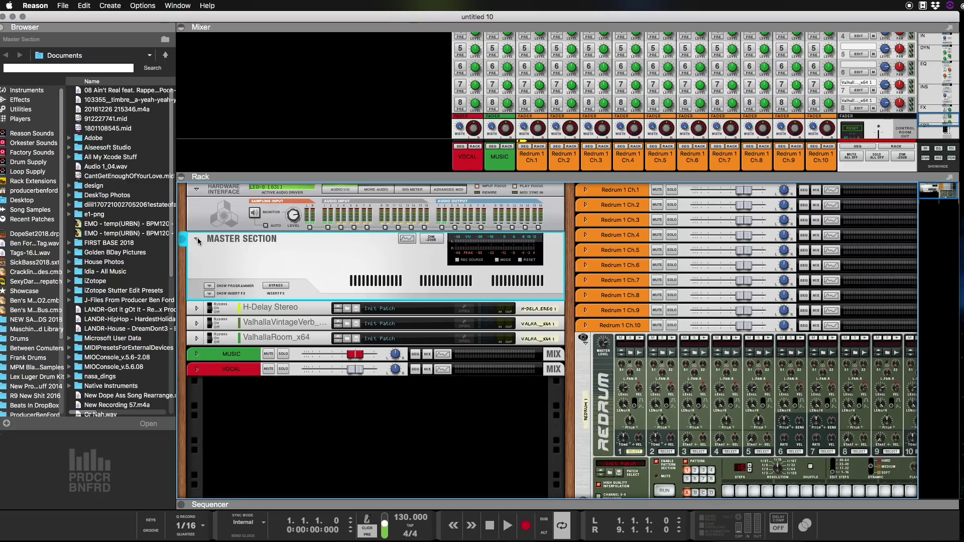
# Step: Show the Master Section's mastering inserts, unfold and refold the MUSIC channel, then flip the rack around
pyautogui.click(209, 294)
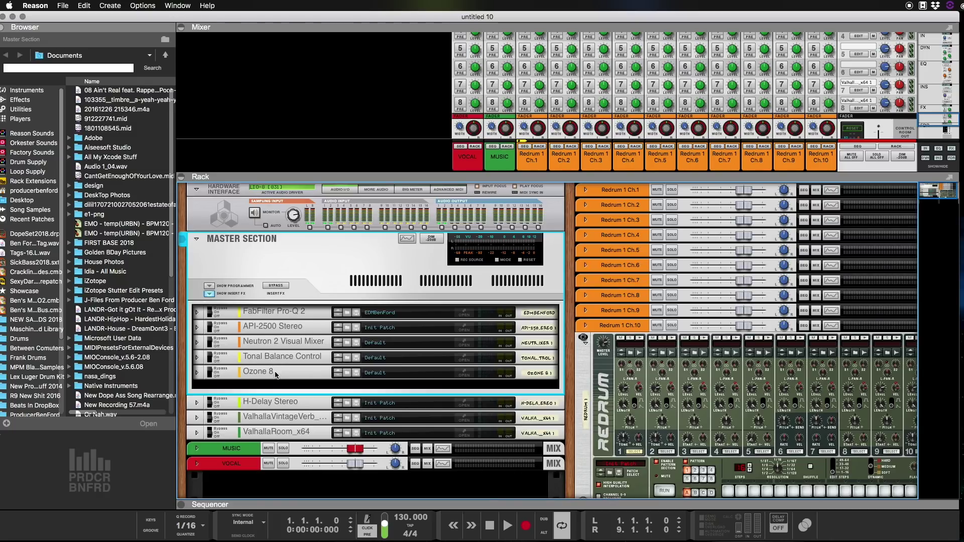
pyautogui.scroll(-5, 275, 374)
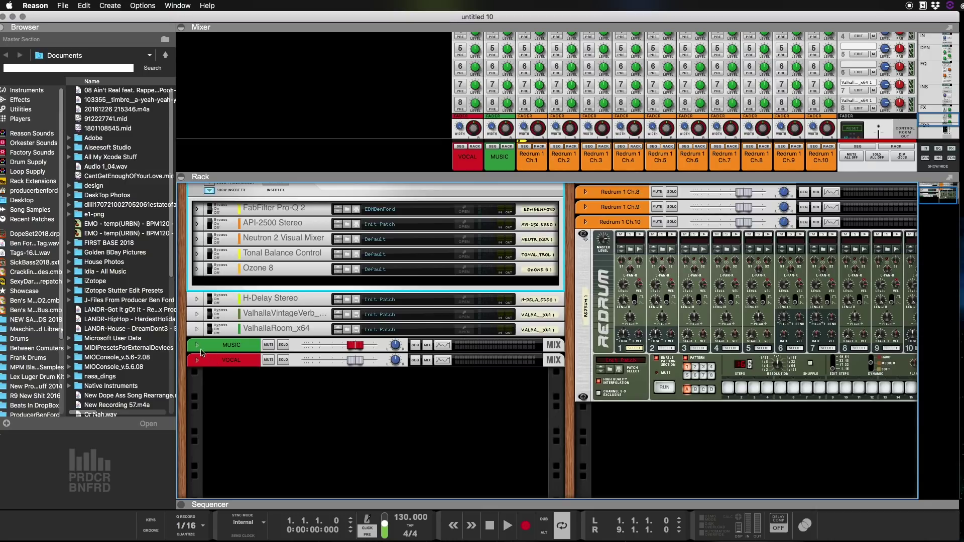
pyautogui.click(197, 346)
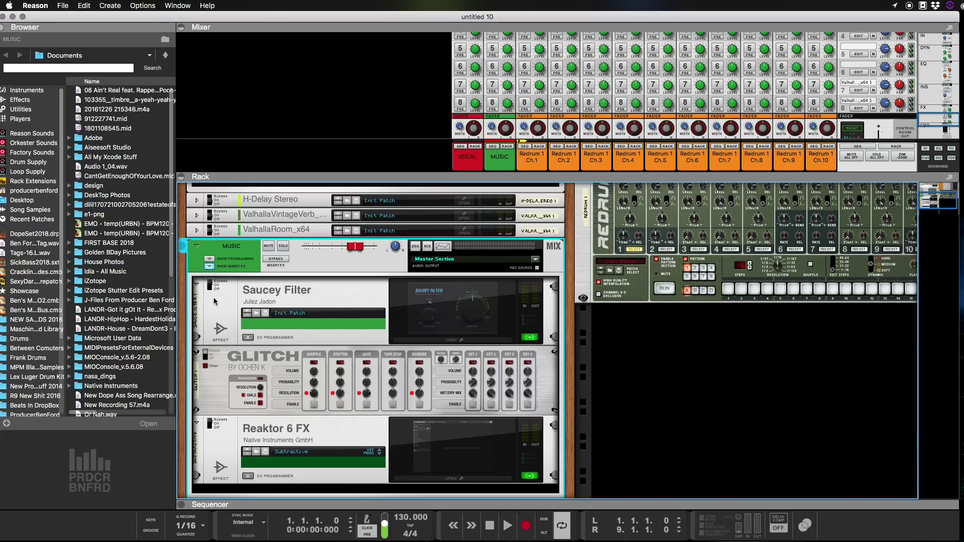
pyautogui.click(211, 270)
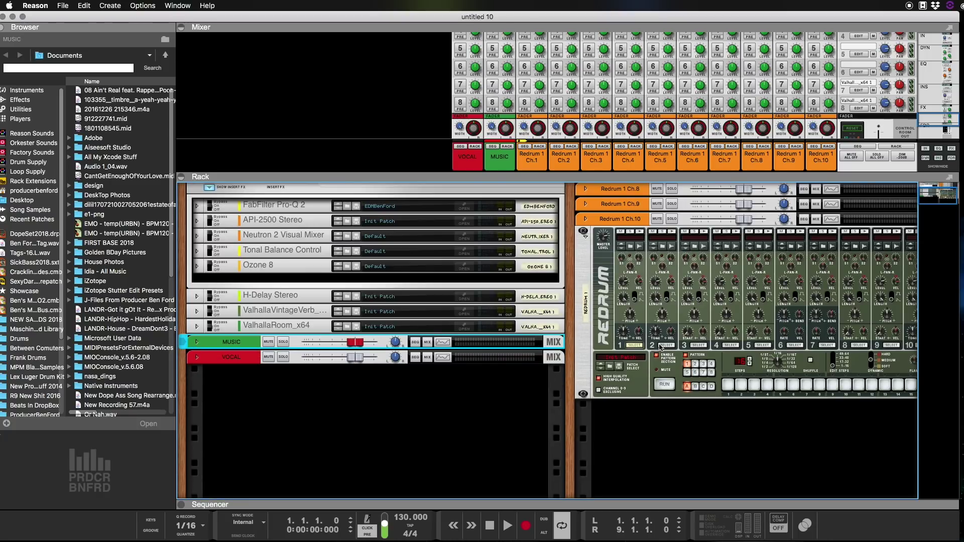
pyautogui.scroll(4, 658, 346)
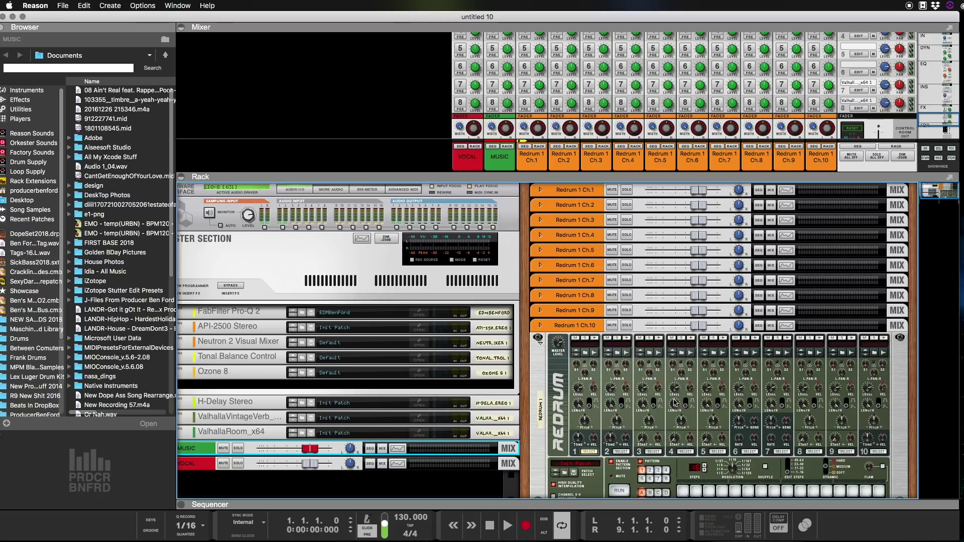
pyautogui.press('Tab')
pyautogui.moveTo(570, 389); pyautogui.dragTo(562, 393)
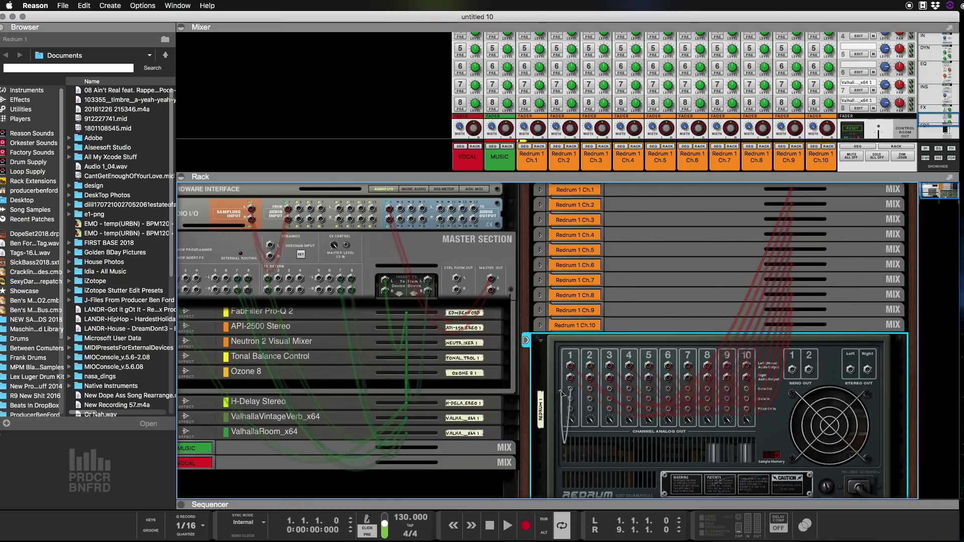
pyautogui.press('Tab')
pyautogui.hscroll(-2, 660, 386)
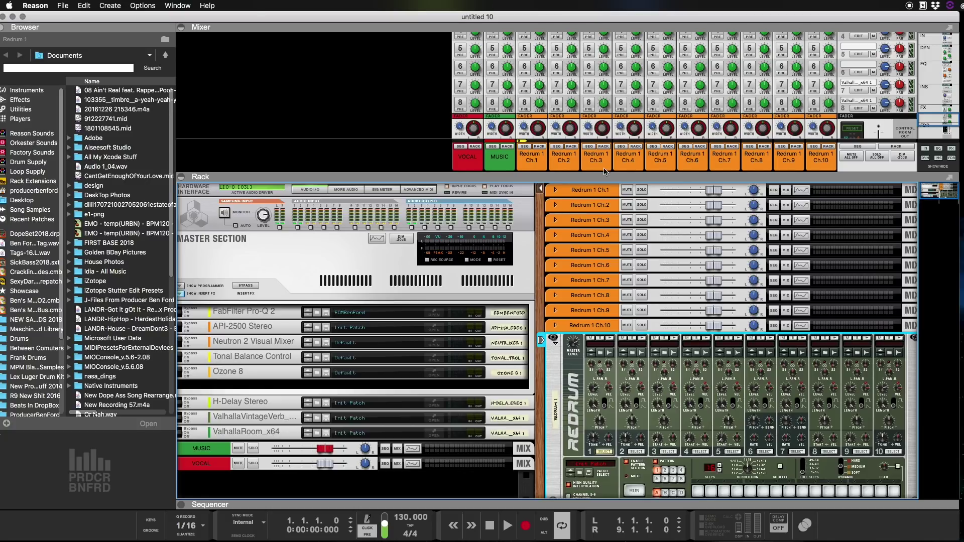
pyautogui.scroll(-5, 599, 85)
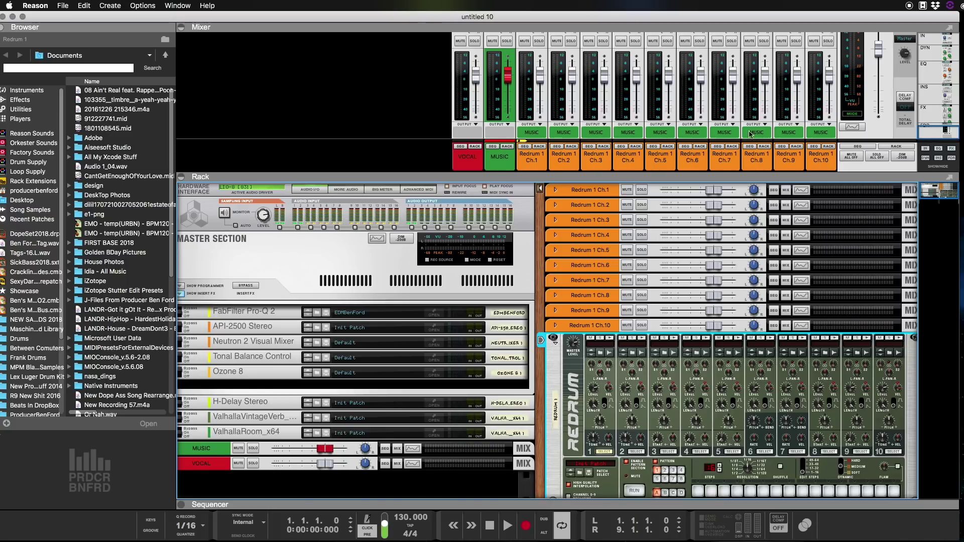
# Step: Route Redrum channels Ch.8 and Ch.9 to a new output bus
pyautogui.click(761, 160)
pyautogui.keyDown('shift'); pyautogui.click(799, 156); pyautogui.keyUp('shift')
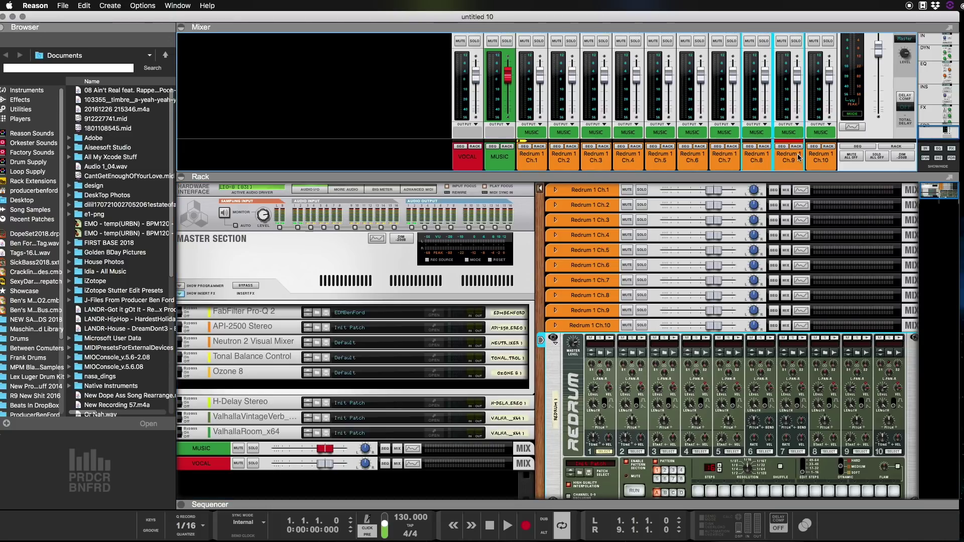
pyautogui.rightClick(759, 159)
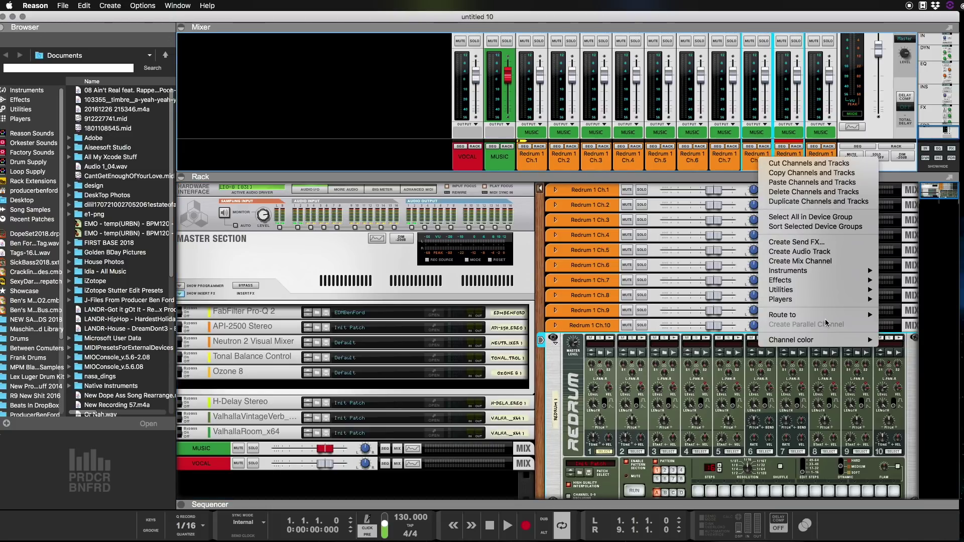
pyautogui.moveTo(828, 315)
pyautogui.click(915, 317)
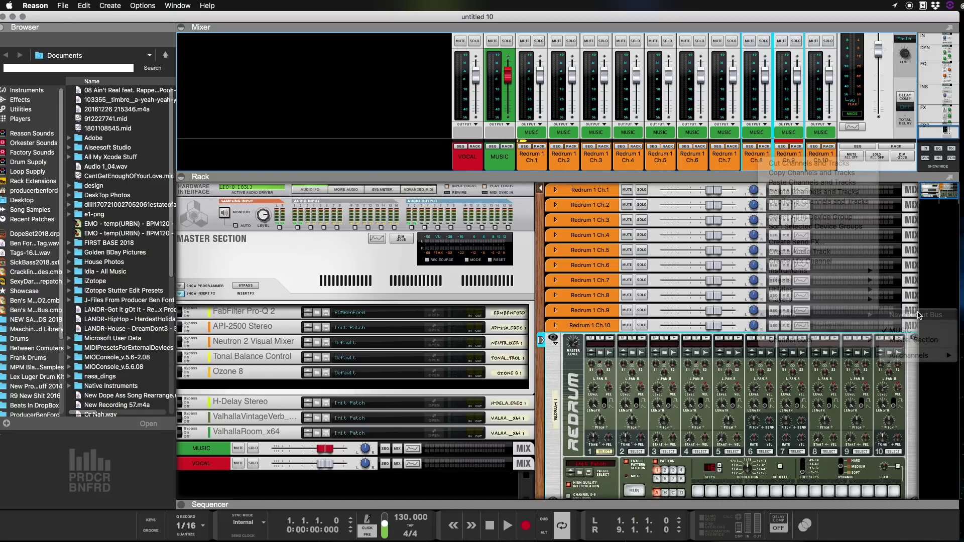
# Step: Rename the new bus HHat, undo the rename, and close the untitled 10 song
pyautogui.doubleClick(821, 157)
pyautogui.write('HHat')
pyautogui.press('Return')
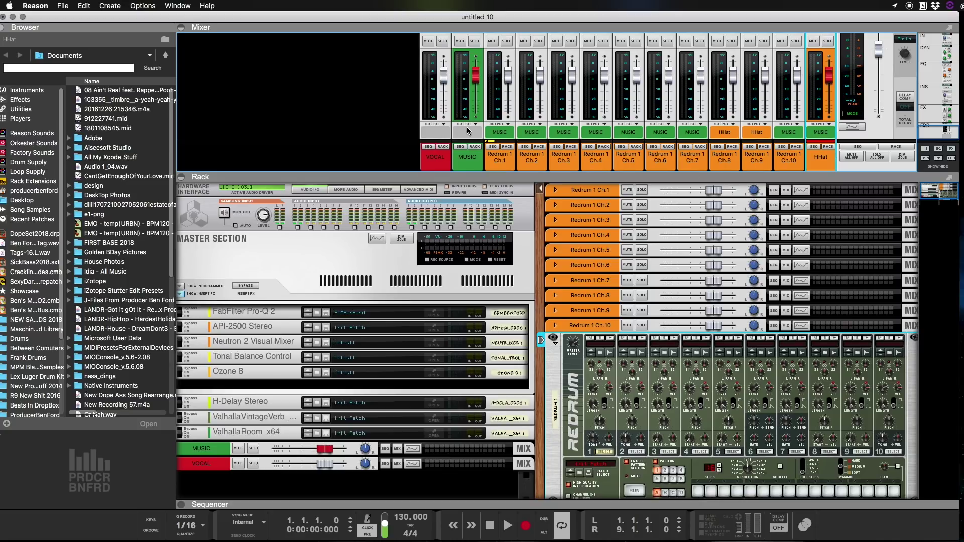
pyautogui.press('super+z')
pyautogui.press('super+z')
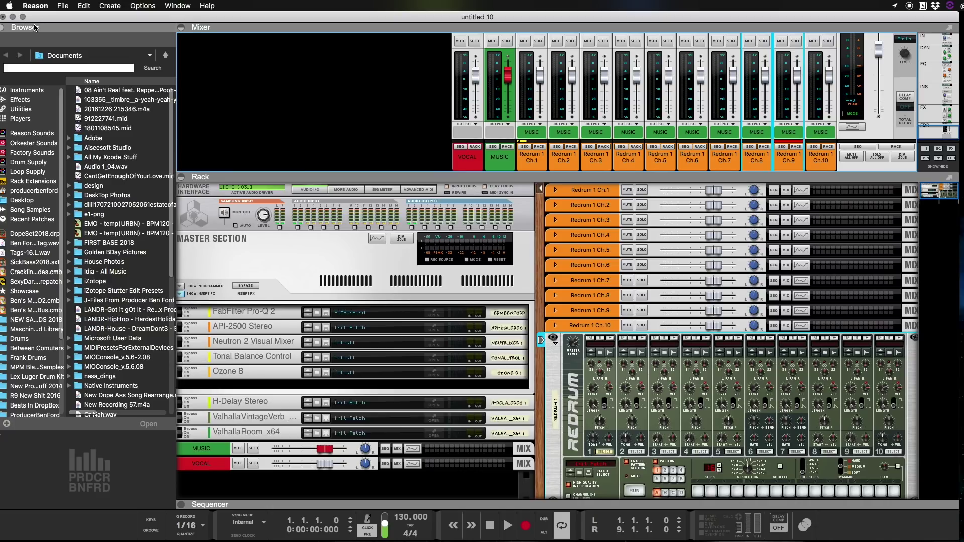
pyautogui.click(4, 17)
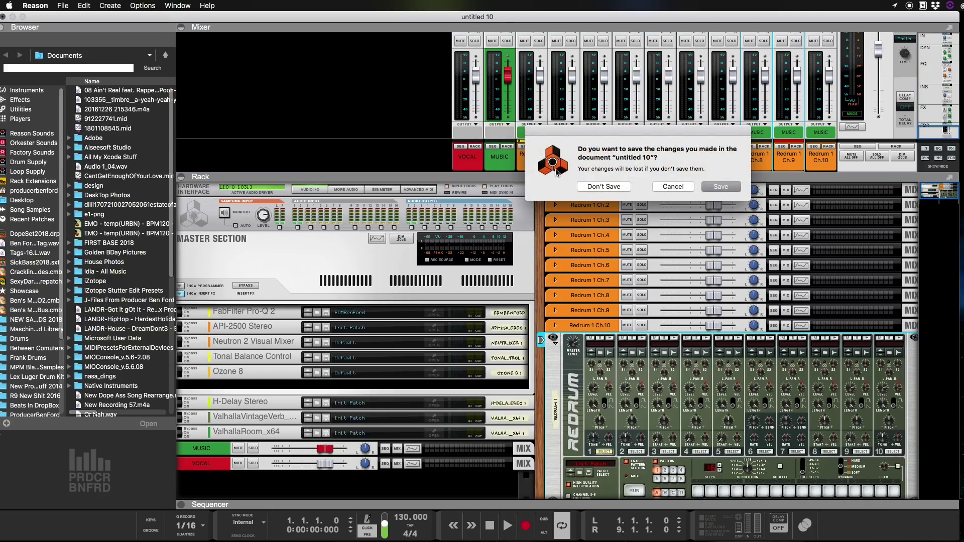
# Step: Discard changes to untitled 10 and start a new song from the Empty + FX template
pyautogui.click(609, 188)
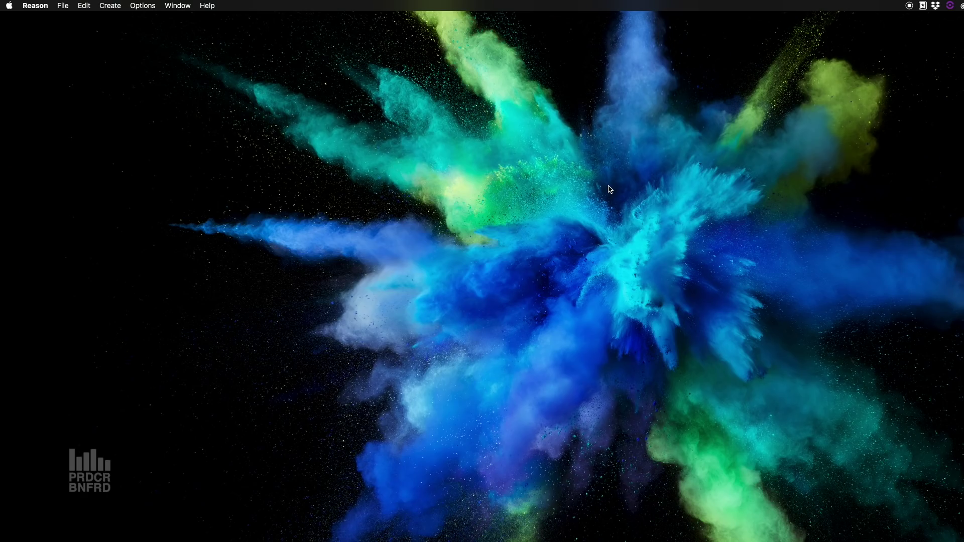
pyautogui.click(68, 6)
pyautogui.moveTo(74, 32)
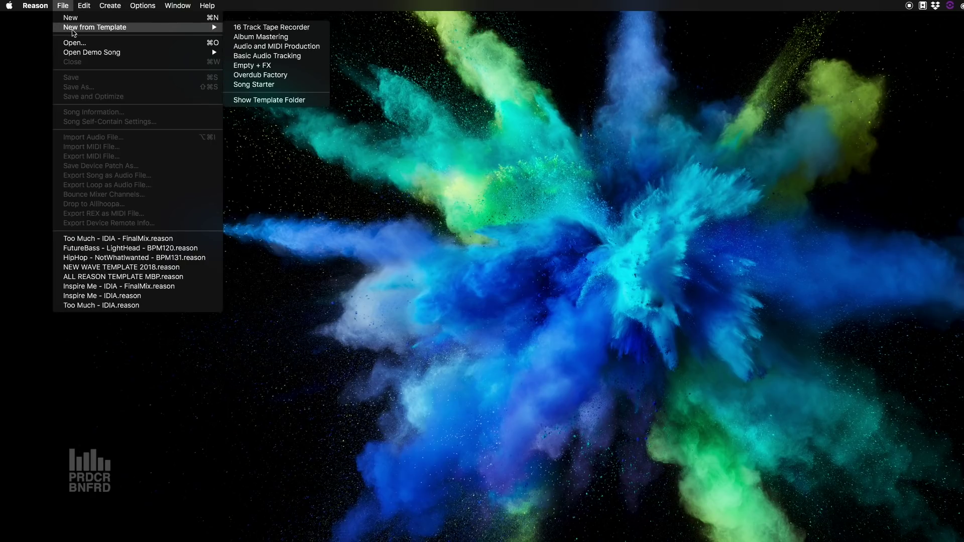
pyautogui.click(300, 66)
# Step: Reveal the new song's Master Section MClass mastering inserts
pyautogui.scroll(5, 331, 189)
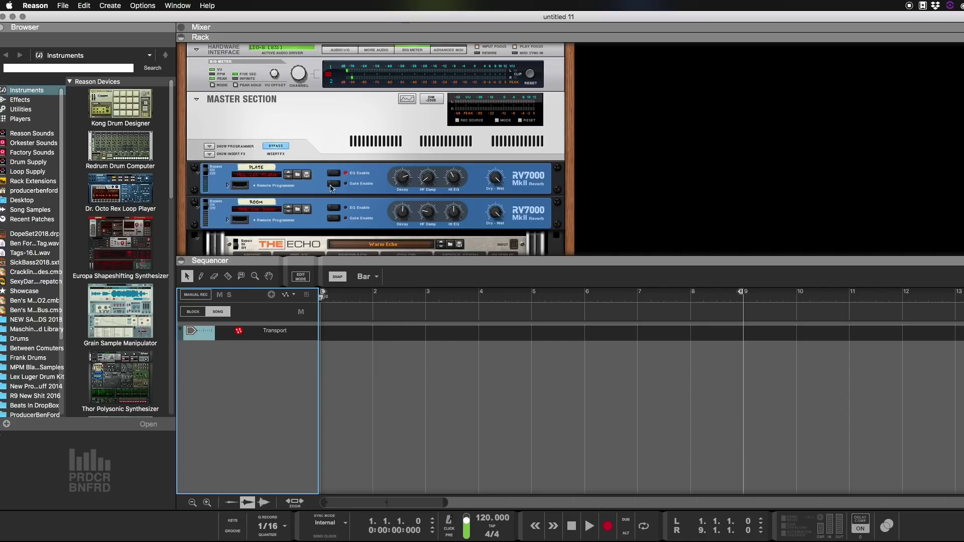
pyautogui.scroll(-5, 396, 170)
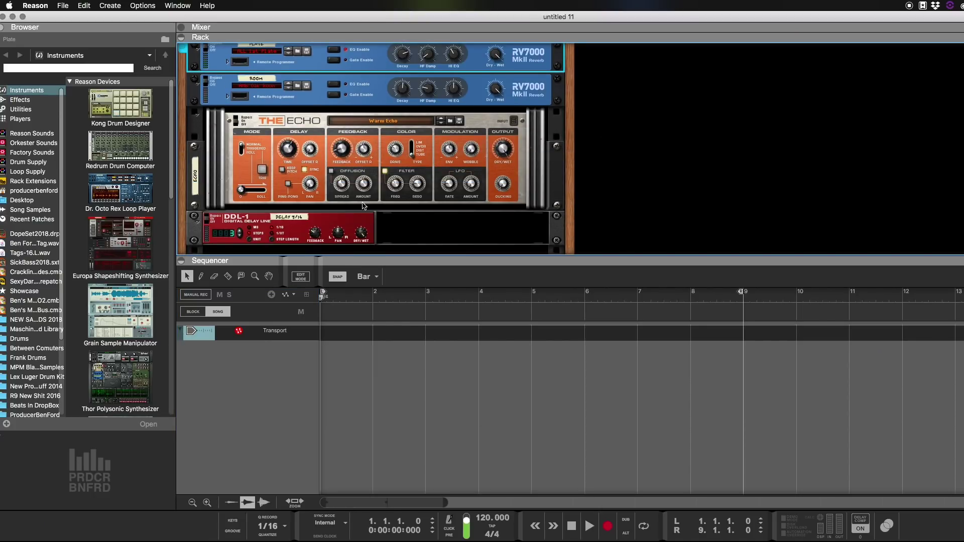
pyautogui.scroll(5, 364, 220)
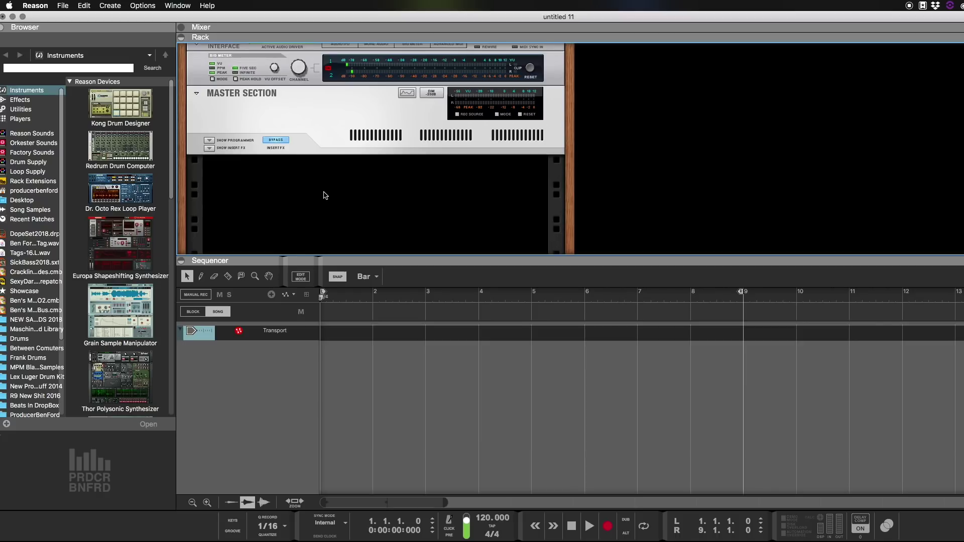
pyautogui.click(209, 148)
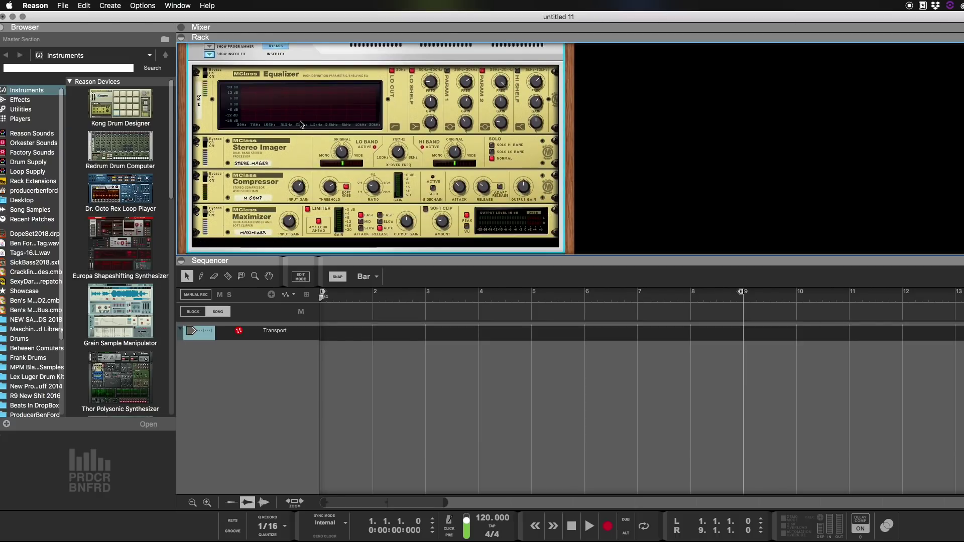
pyautogui.scroll(3, 300, 125)
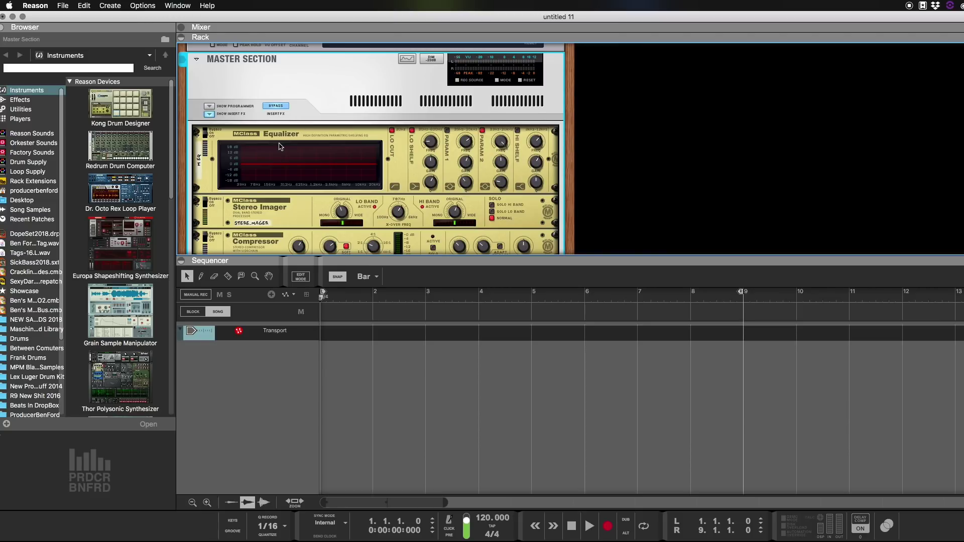
# Step: Load the 4 Band Limiter mastering patch into the Master Section inserts
pyautogui.click(209, 114)
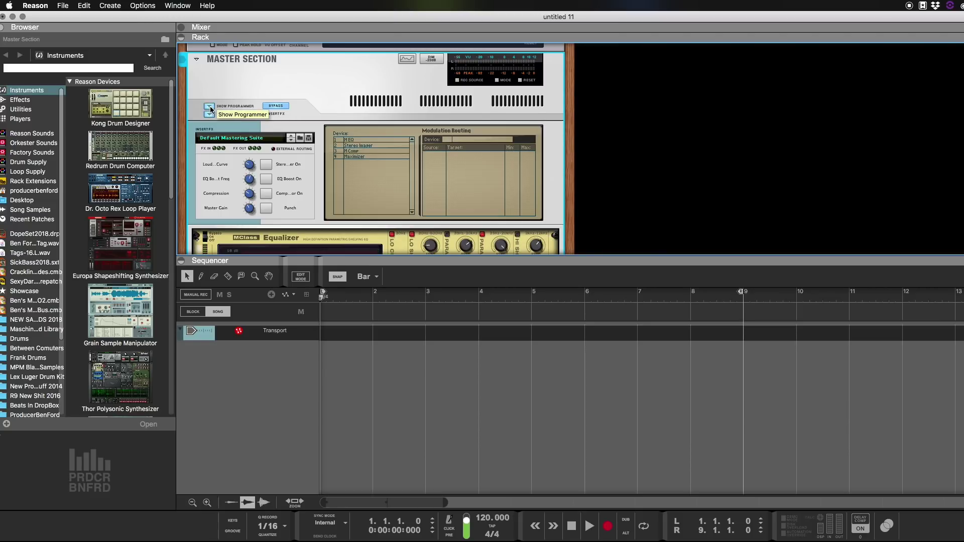
pyautogui.click(301, 139)
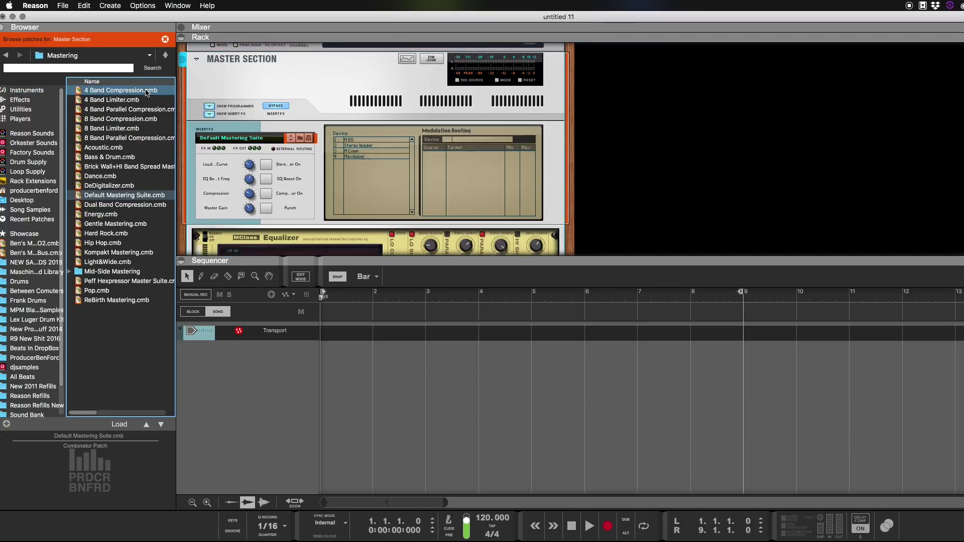
pyautogui.click(128, 100)
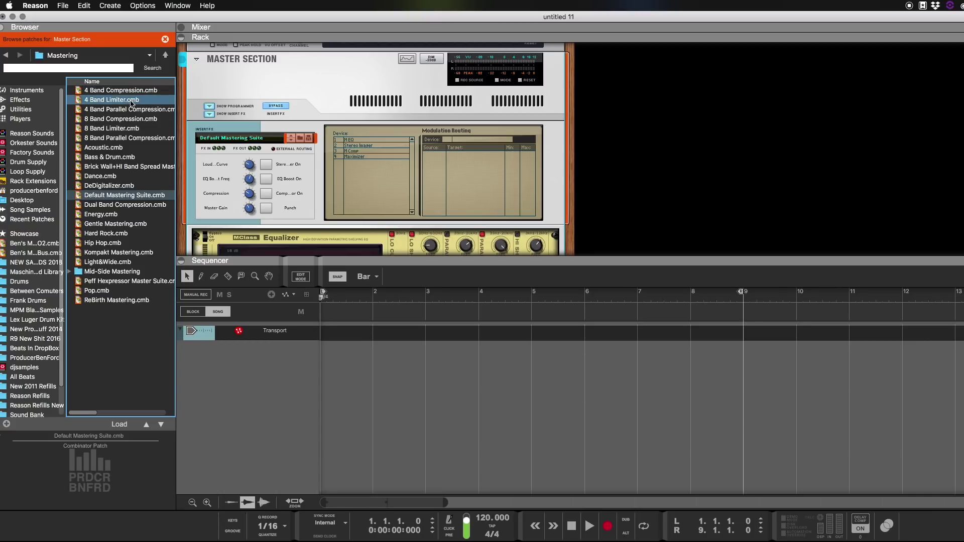
pyautogui.click(132, 102)
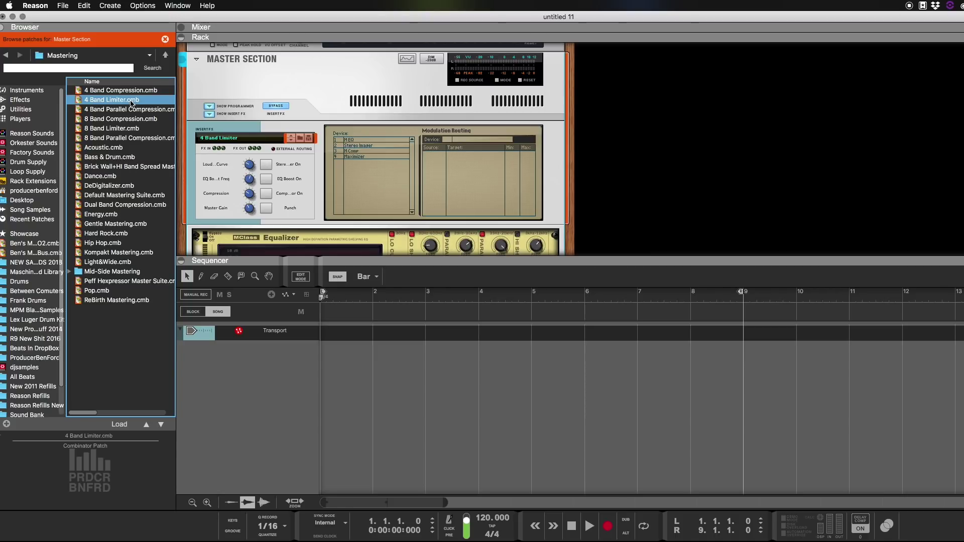
pyautogui.doubleClick(132, 102)
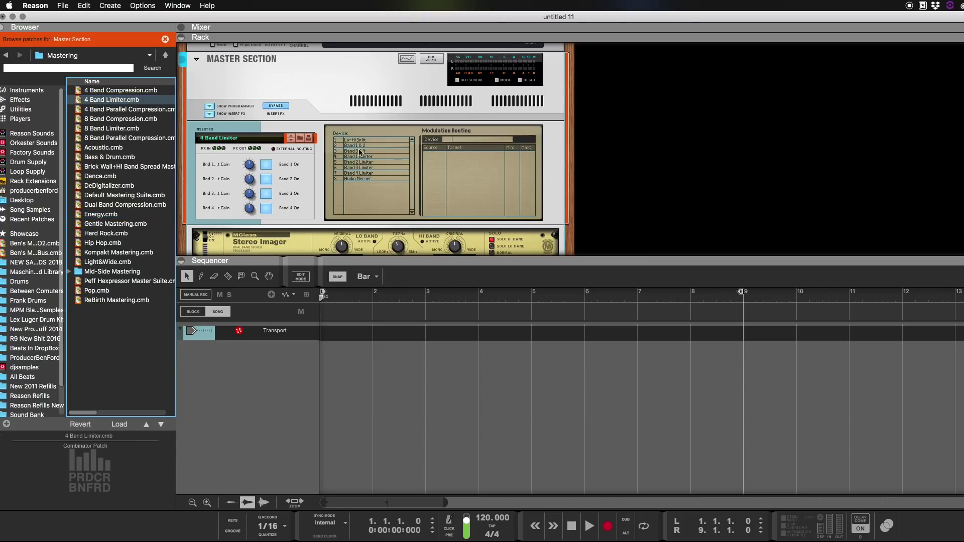
pyautogui.scroll(-15, 359, 104)
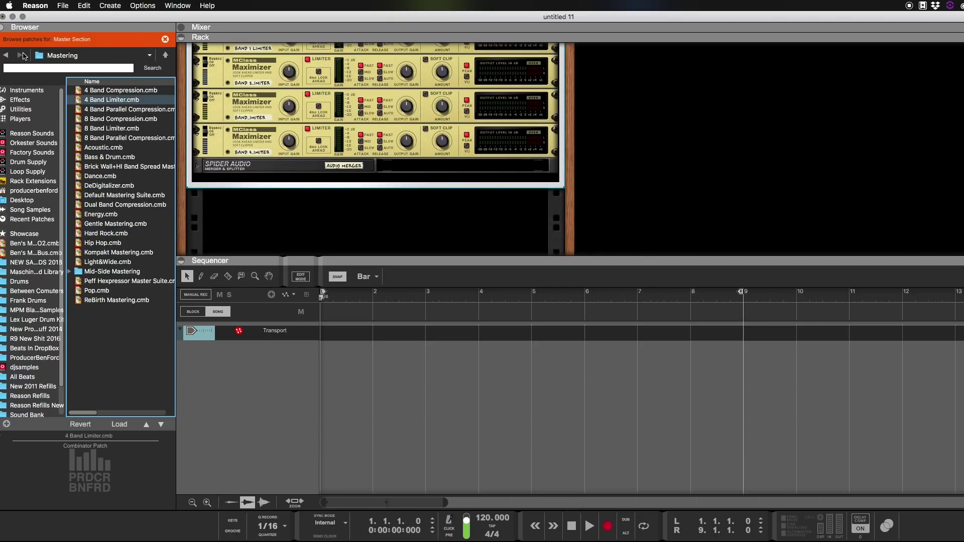
# Step: Add an MClass Compressor, Stereo Imager and Maximizer below the Audio Merger in the insert chain
pyautogui.click(11, 57)
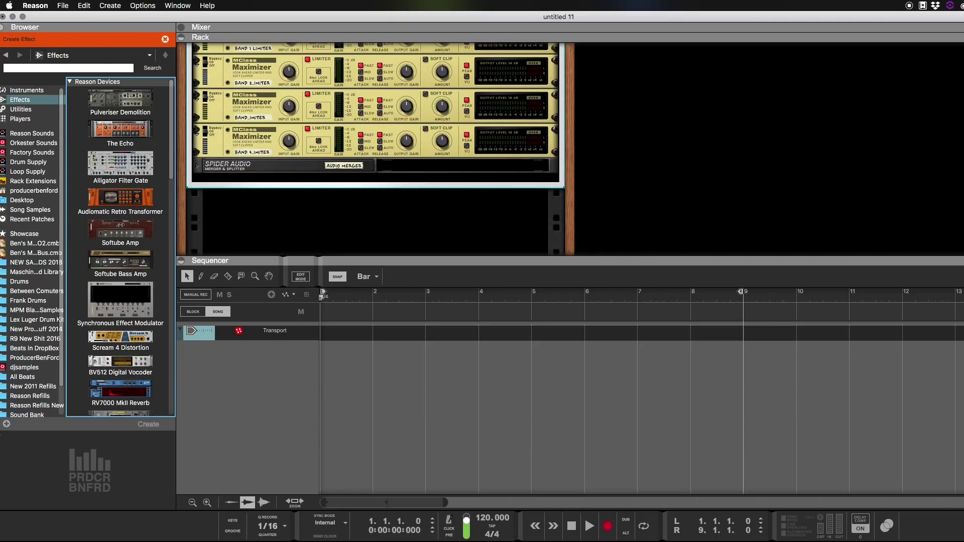
pyautogui.scroll(-5, 120, 251)
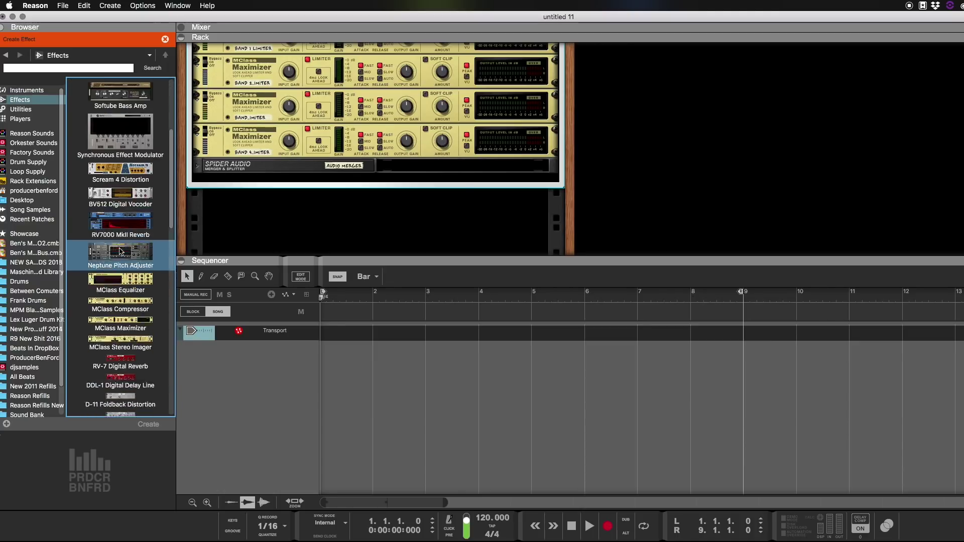
pyautogui.scroll(-2, 121, 251)
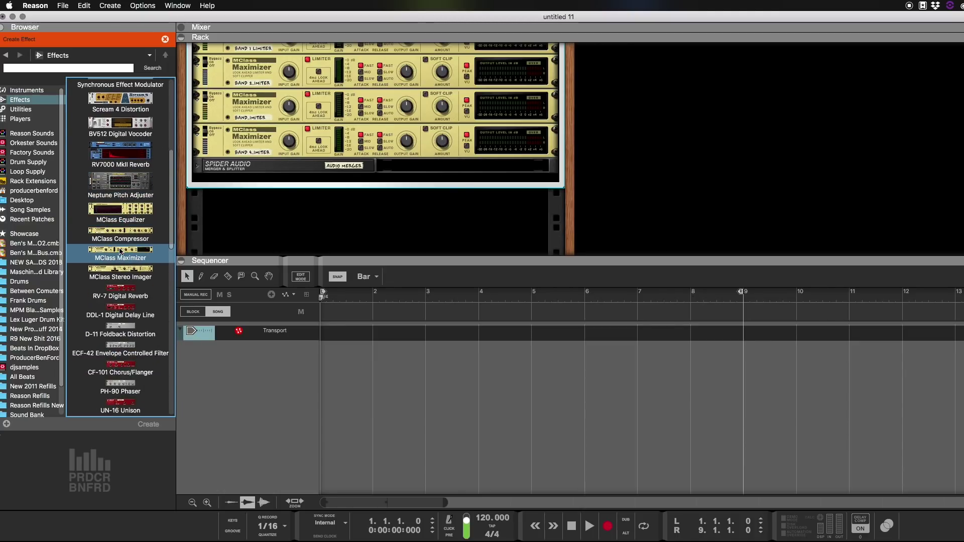
pyautogui.moveTo(122, 235)
pyautogui.mouseDown()
pyautogui.moveTo(372, 171)
pyautogui.moveTo(371, 193)
pyautogui.moveTo(379, 189)
pyautogui.mouseUp()
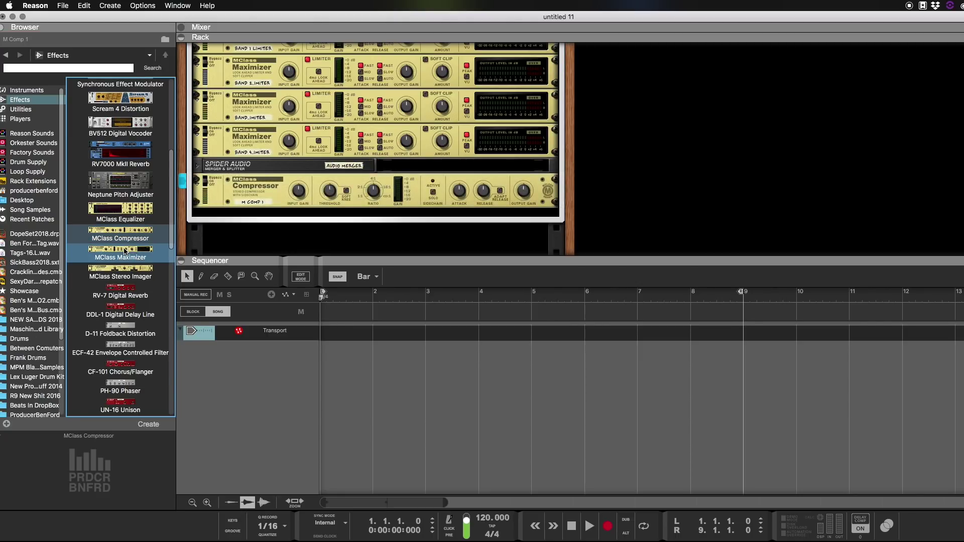
pyautogui.moveTo(122, 272)
pyautogui.mouseDown()
pyautogui.moveTo(366, 201)
pyautogui.moveTo(123, 256)
pyautogui.moveTo(206, 266)
pyautogui.moveTo(308, 223)
pyautogui.mouseUp()
pyautogui.click(204, 130)
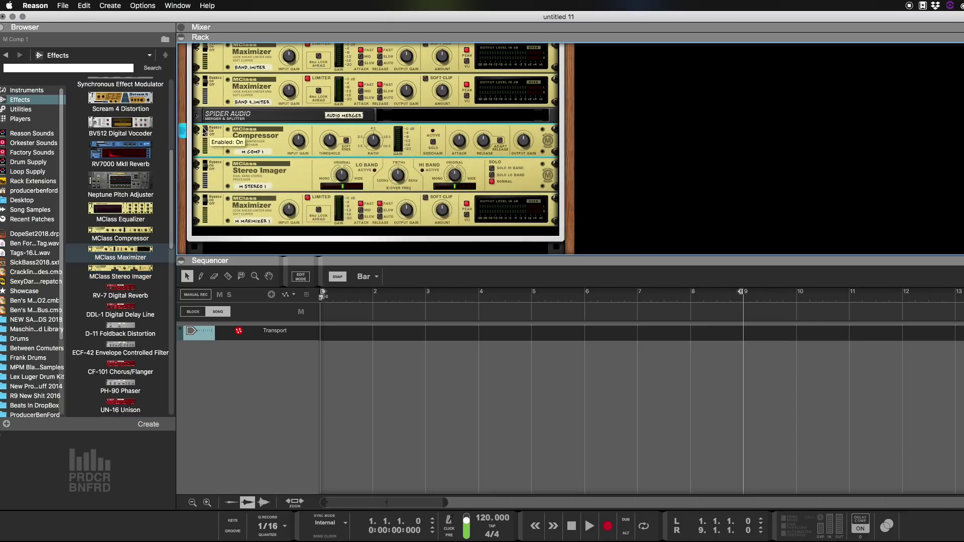
pyautogui.click(207, 165)
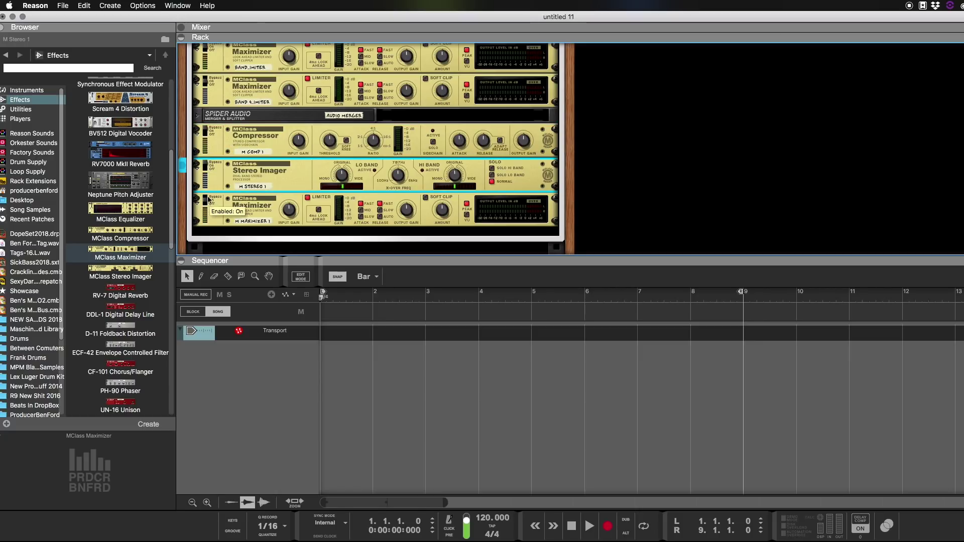
pyautogui.click(208, 199)
pyautogui.scroll(10, 206, 151)
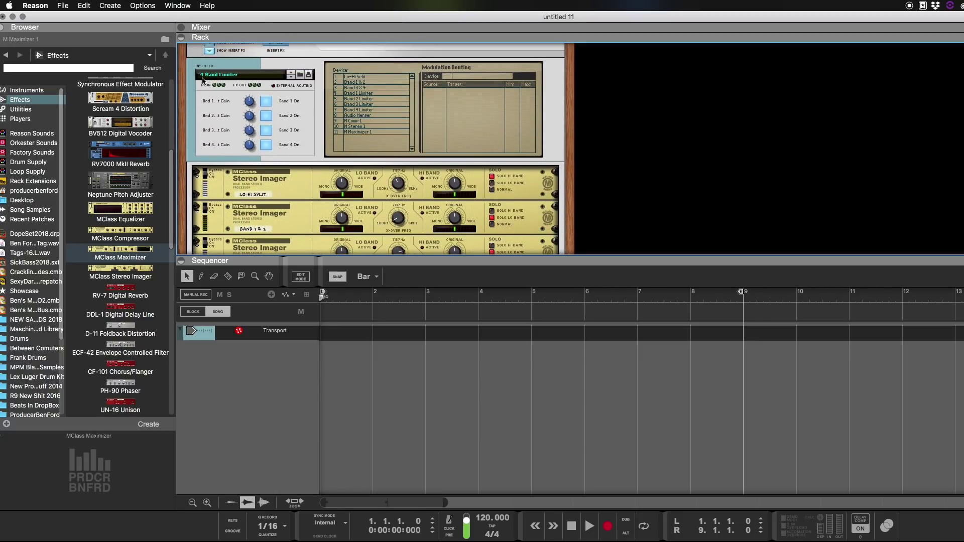
pyautogui.click(210, 51)
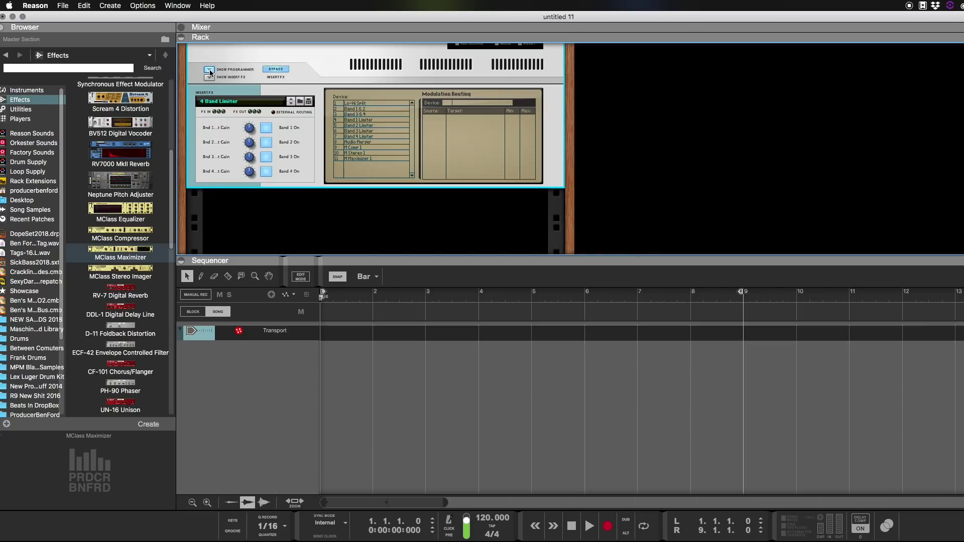
# Step: Add two new mix channels to the rack from Create > Utilities > Mix Channel
pyautogui.scroll(1, 267, 186)
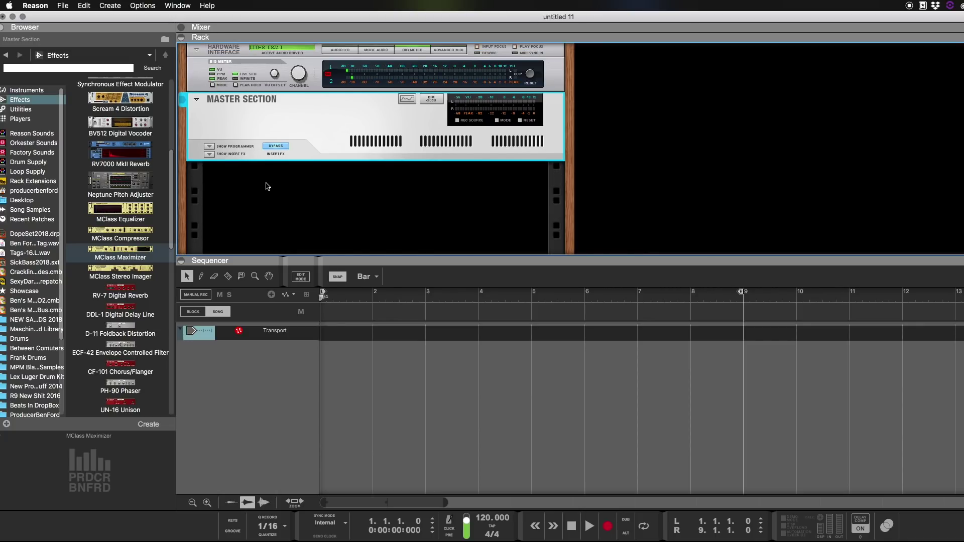
pyautogui.click(116, 5)
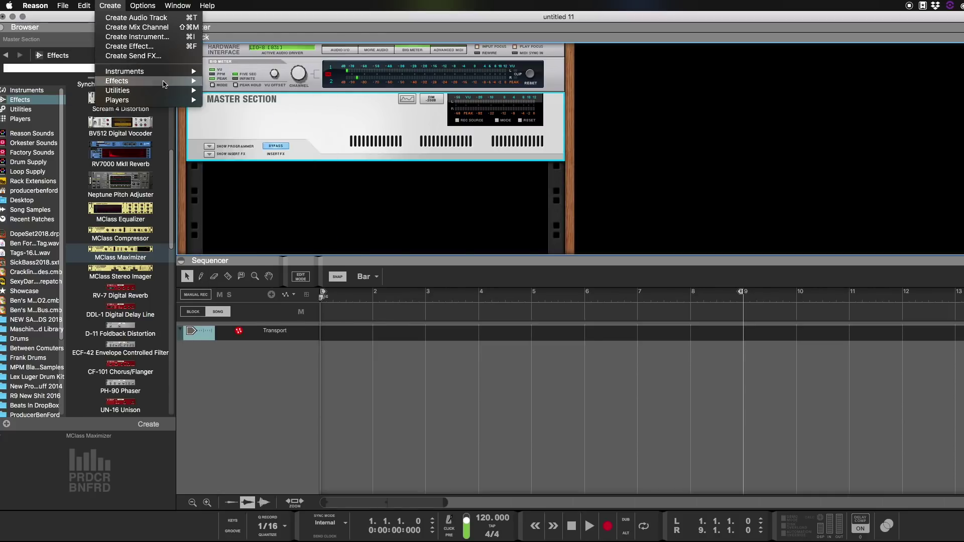
pyautogui.moveTo(166, 90)
pyautogui.click(242, 101)
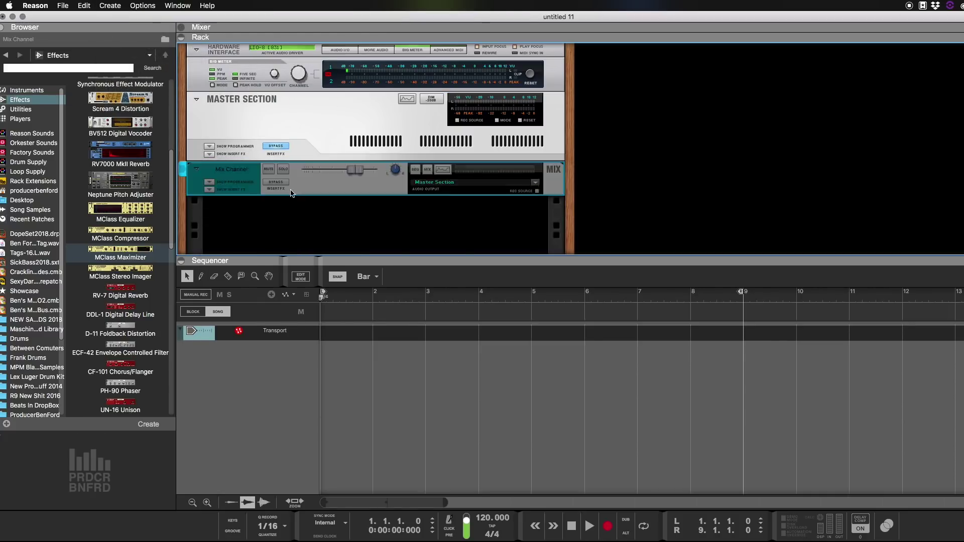
pyautogui.moveTo(262, 163); pyautogui.dragTo(377, 201)
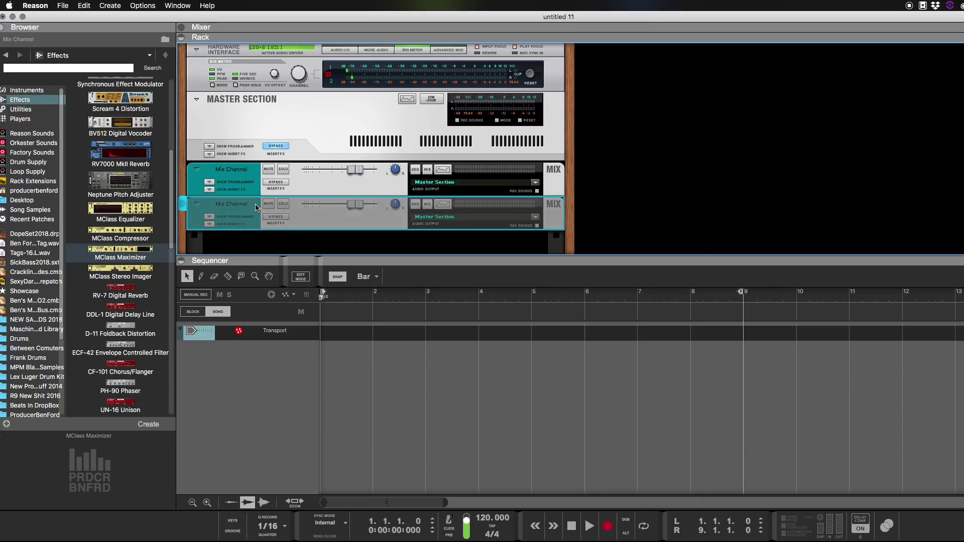
# Step: Rename the two mix channels Vocals and Beat
pyautogui.doubleClick(239, 173)
pyautogui.write('Vocals')
pyautogui.press('Return')
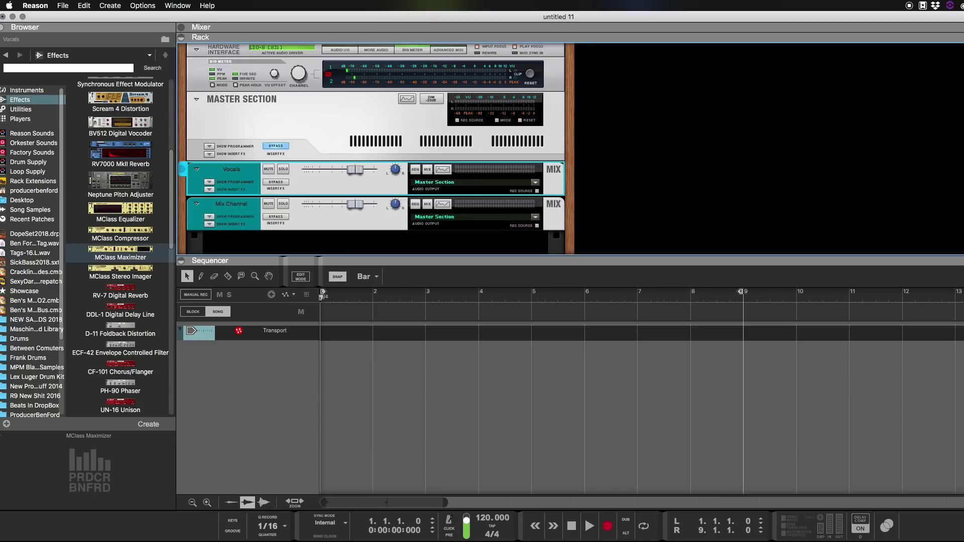
pyautogui.doubleClick(231, 204)
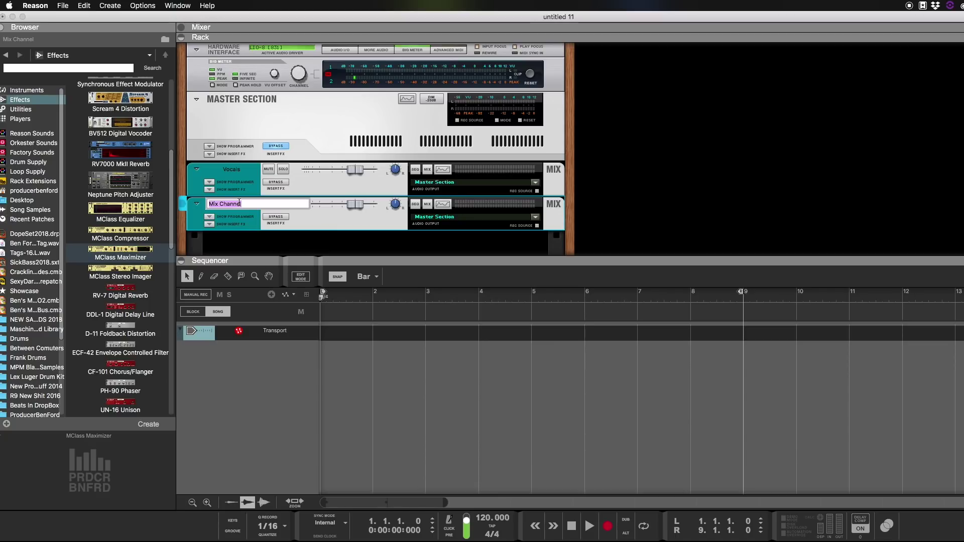
pyautogui.write('Beat')
pyautogui.press('Return')
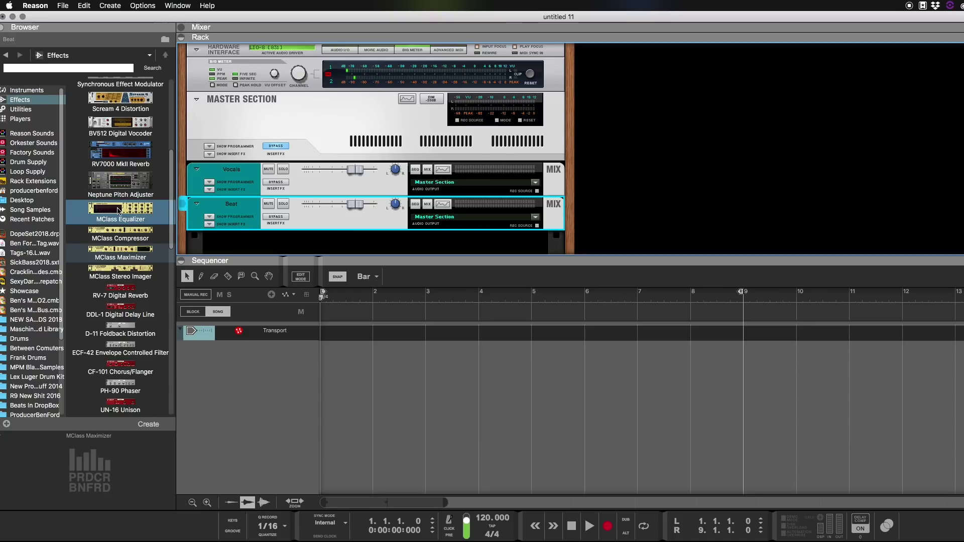
# Step: Add an Audiomatic Retro Transformer under the Vocals channel
pyautogui.scroll(5, 119, 212)
pyautogui.scroll(5, 119, 212)
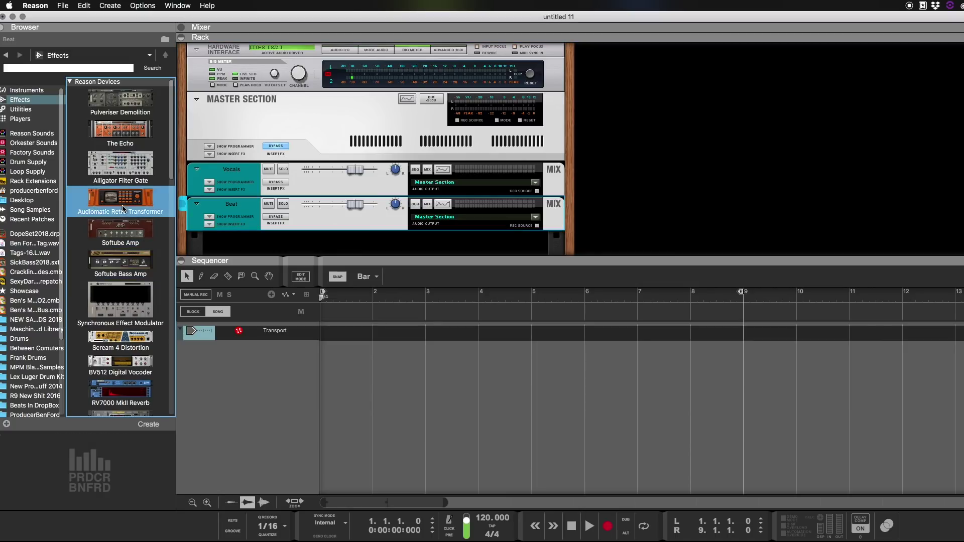
pyautogui.moveTo(122, 205); pyautogui.dragTo(312, 187)
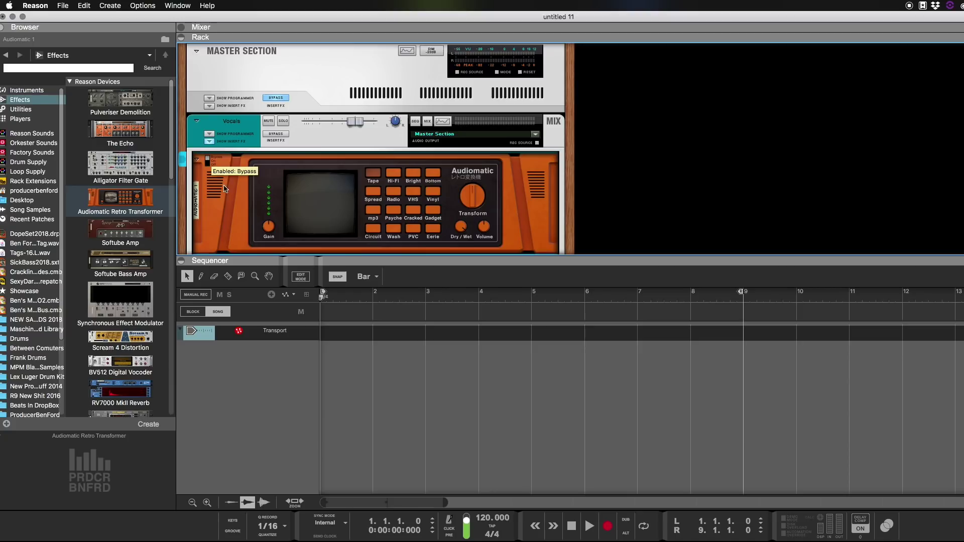
# Step: Add an MClass Compressor to the Vocals channel and open its Spectrum EQ
pyautogui.scroll(-3, 121, 262)
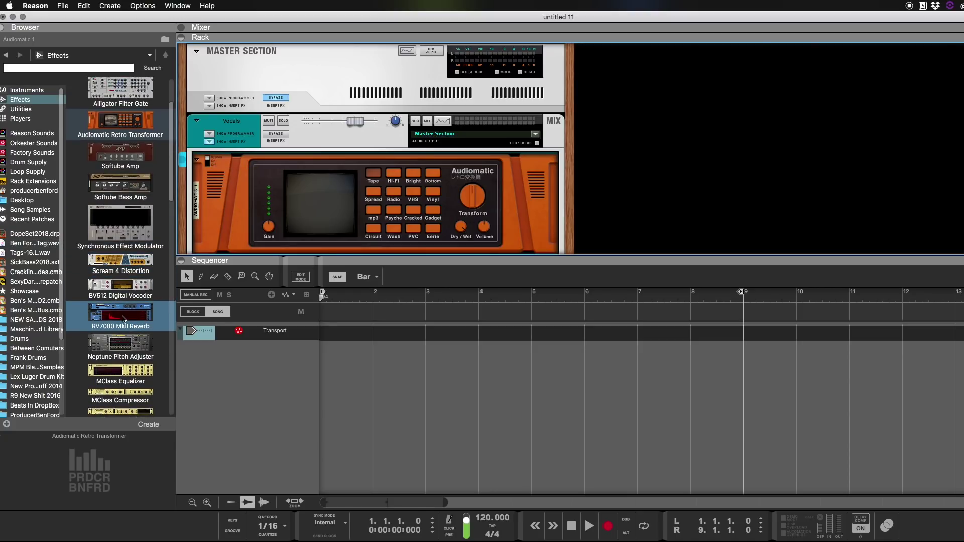
pyautogui.scroll(-5, 122, 318)
pyautogui.scroll(-6, 122, 318)
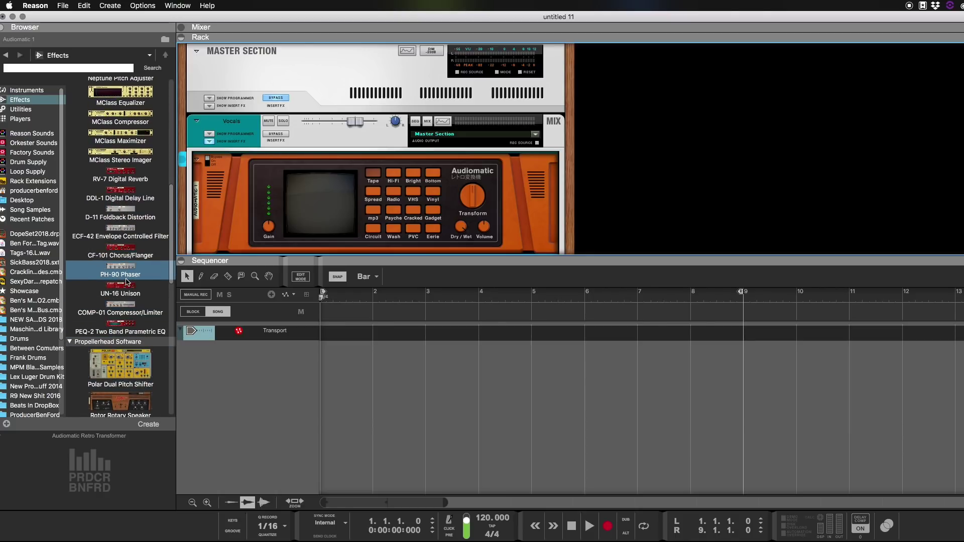
pyautogui.scroll(3, 135, 199)
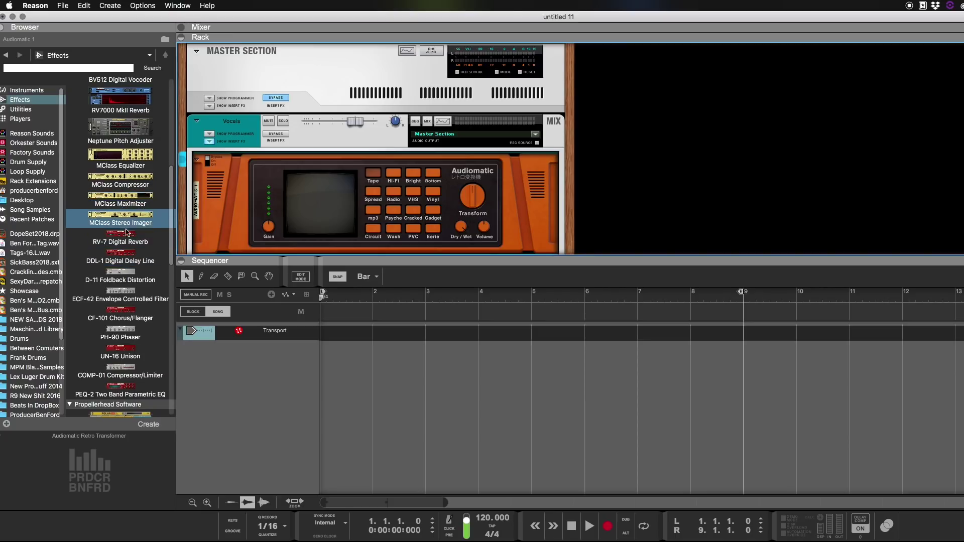
pyautogui.moveTo(120, 185); pyautogui.dragTo(372, 248)
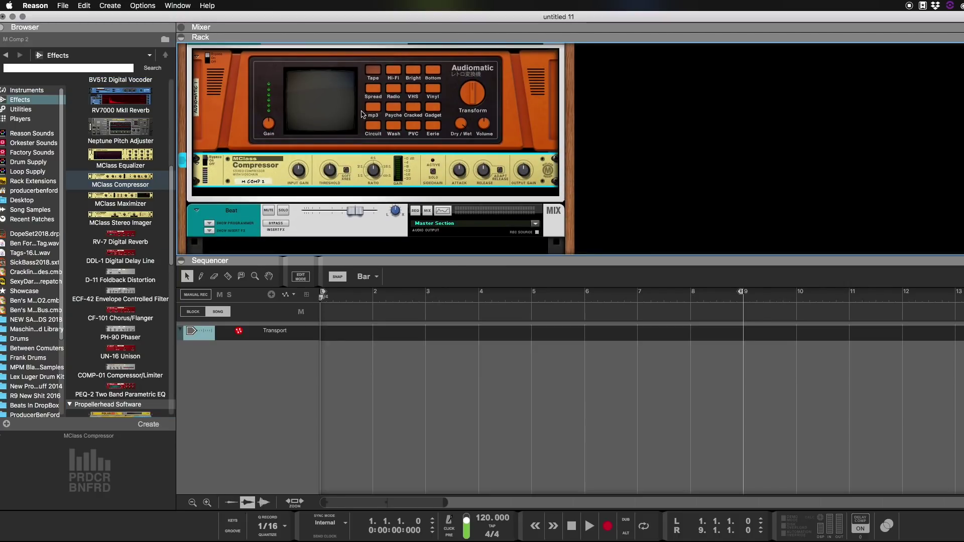
pyautogui.scroll(4, 360, 111)
pyautogui.click(442, 129)
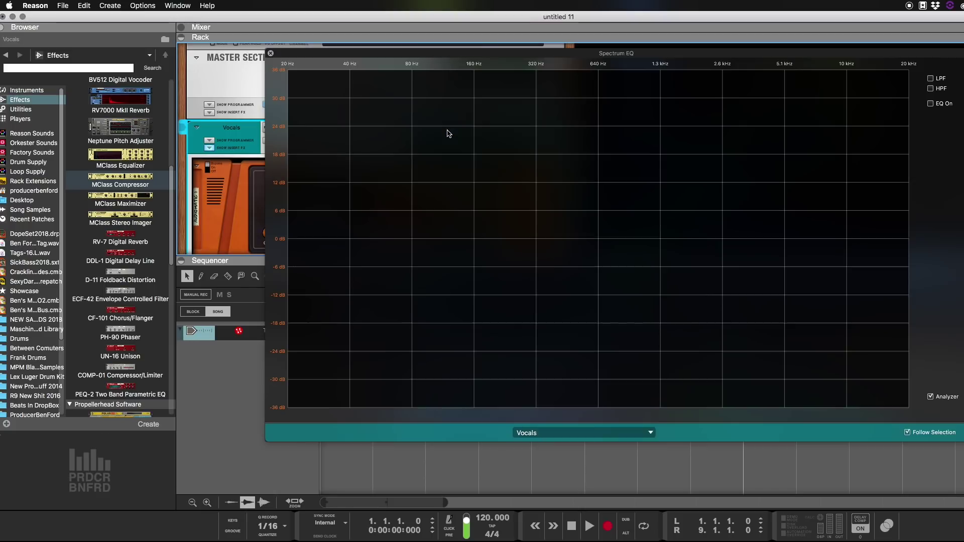
# Step: Set the Vocals EQ: high-pass near 133 Hz, +2.2 dB at 5.4 kHz, -2.9 dB at 608 Hz
pyautogui.click(931, 103)
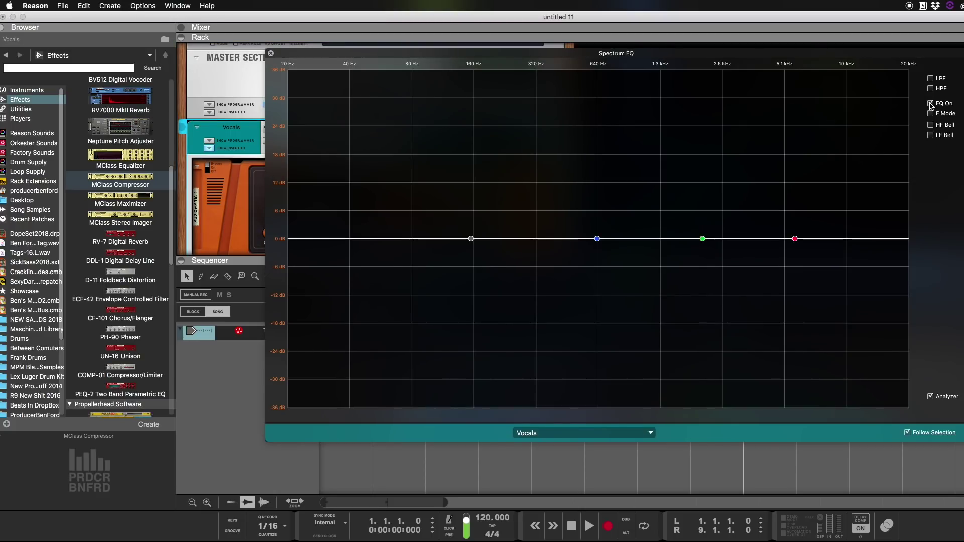
pyautogui.click(932, 131)
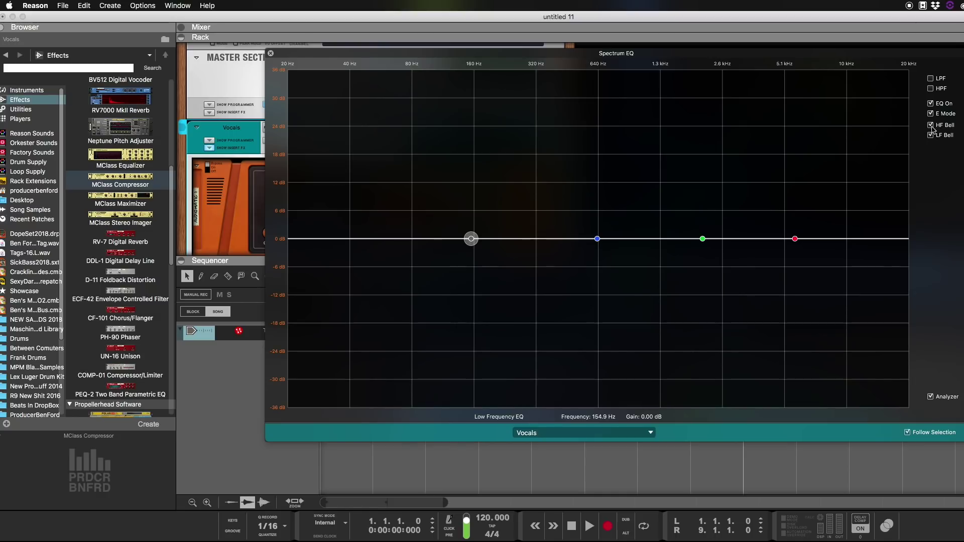
pyautogui.click(932, 89)
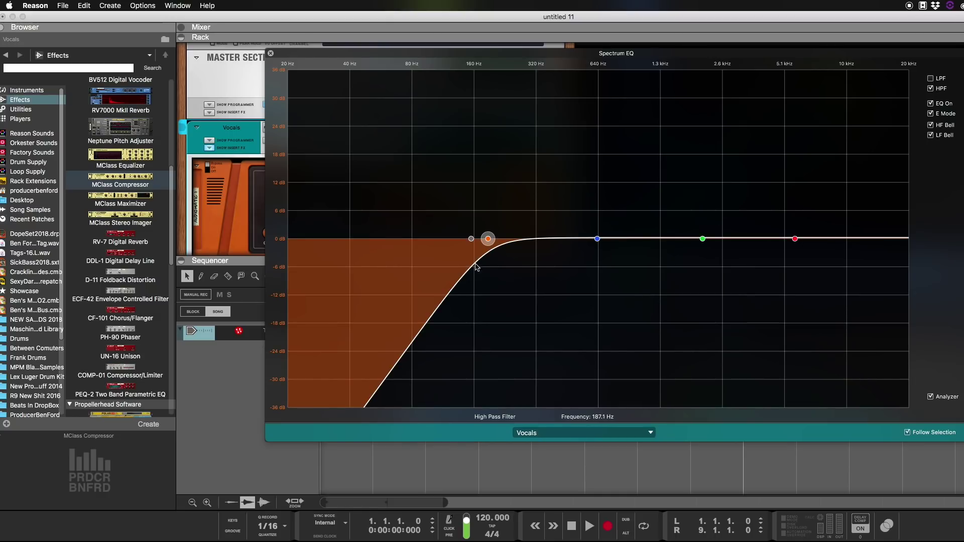
pyautogui.moveTo(487, 245); pyautogui.dragTo(459, 260)
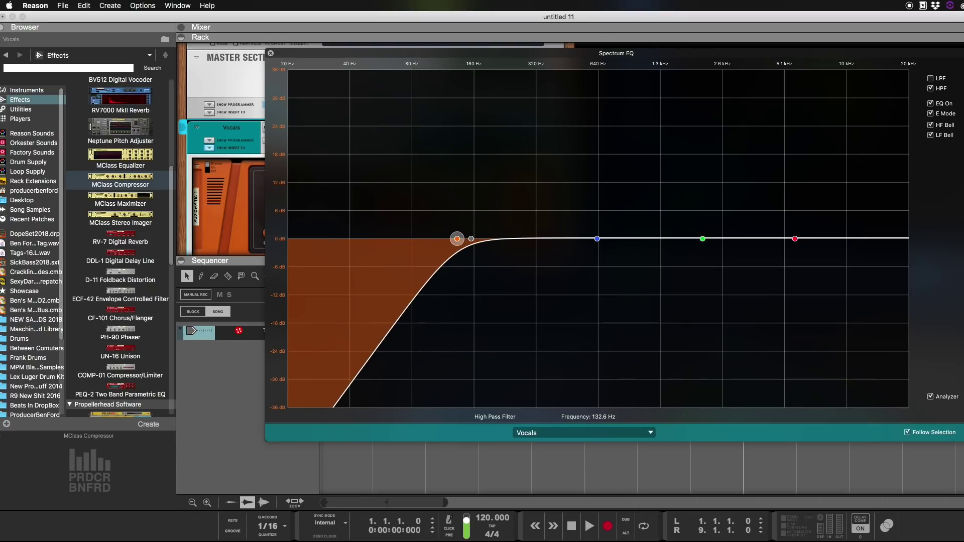
pyautogui.moveTo(795, 238); pyautogui.dragTo(788, 230)
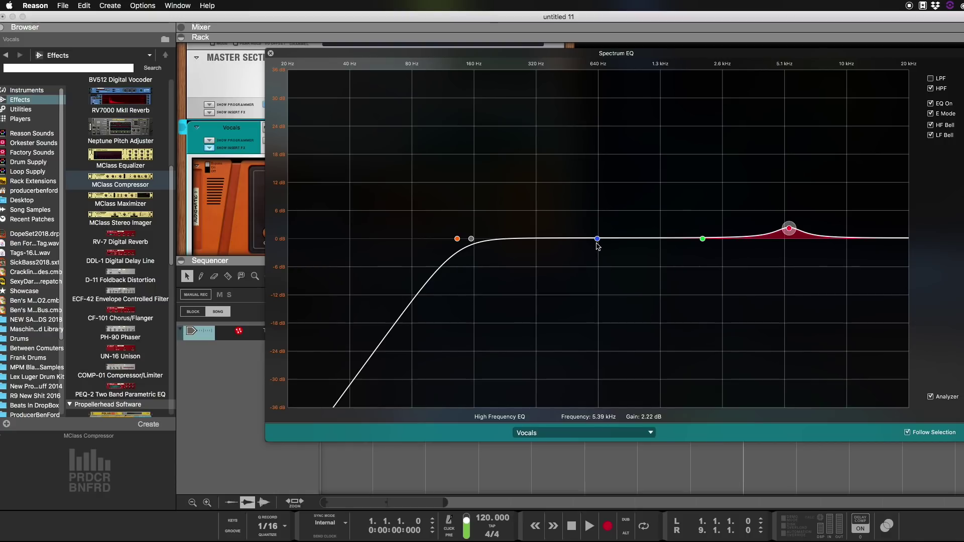
pyautogui.moveTo(597, 243)
pyautogui.mouseDown()
pyautogui.moveTo(586, 254)
pyautogui.moveTo(596, 253)
pyautogui.mouseUp()
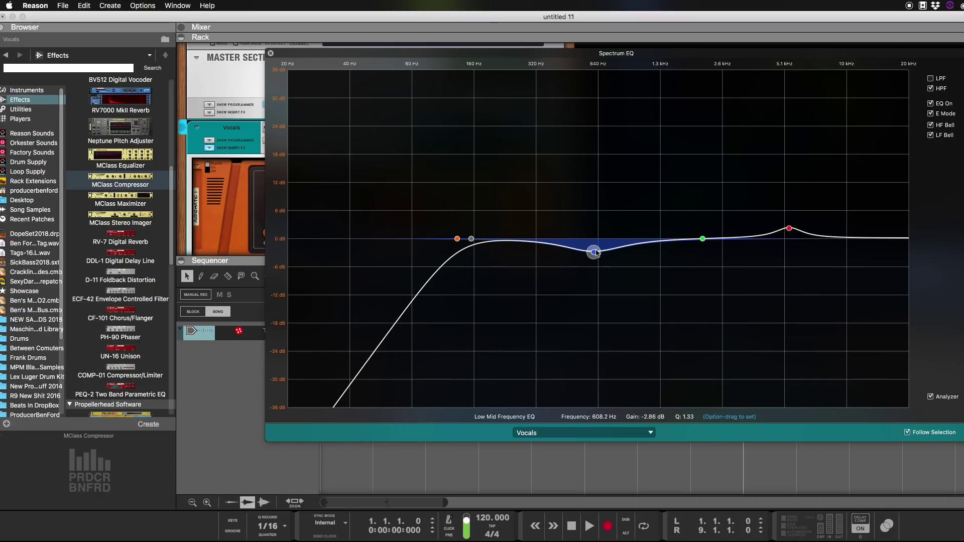
pyautogui.click(270, 53)
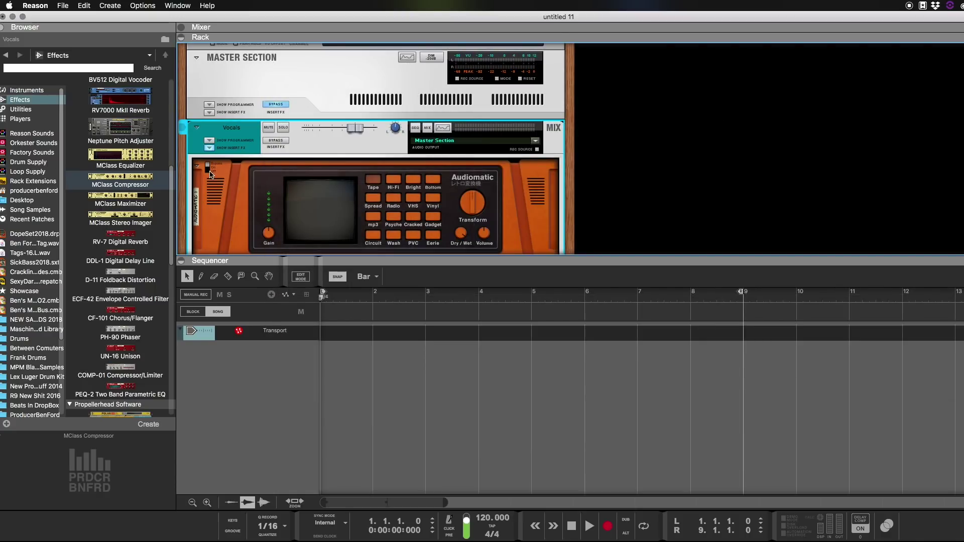
pyautogui.moveTo(210, 173); pyautogui.dragTo(211, 176)
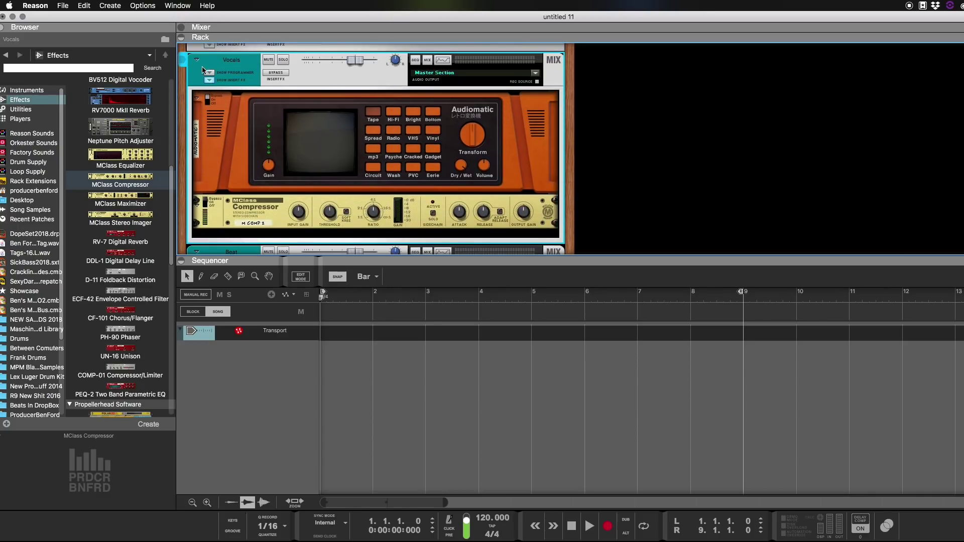
# Step: Fold Vocals, select the Beat channel, and add a folded Alligator Filter Gate as its first insert
pyautogui.click(197, 61)
pyautogui.click(199, 133)
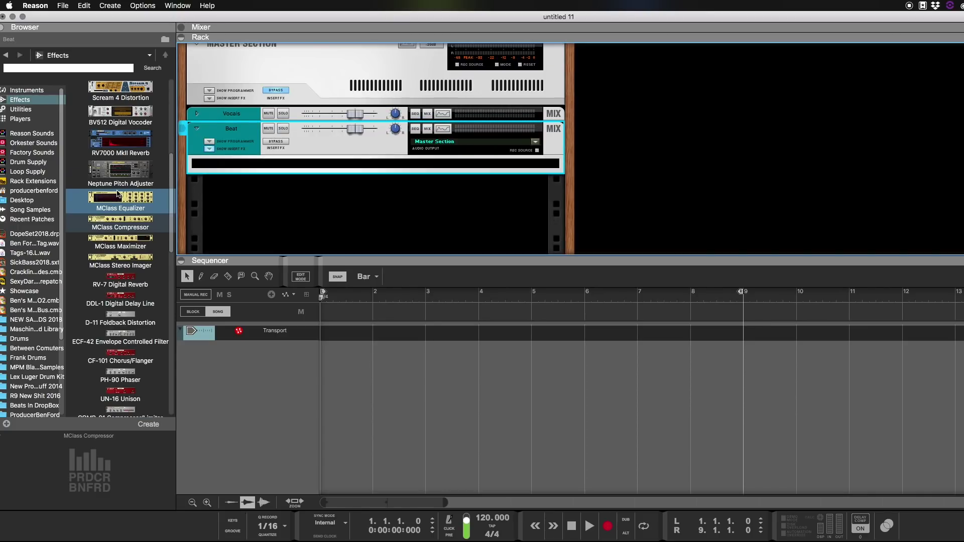
pyautogui.scroll(5, 126, 130)
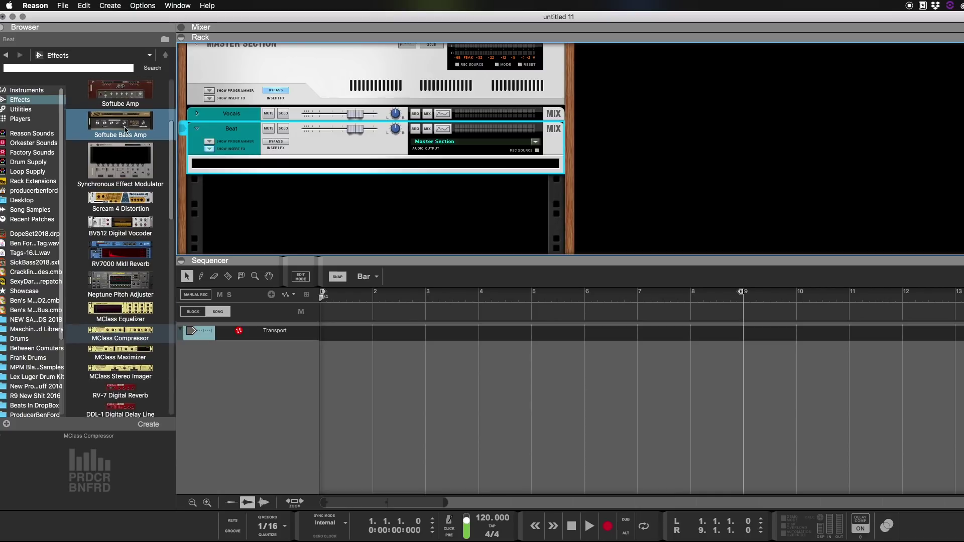
pyautogui.scroll(1, 126, 130)
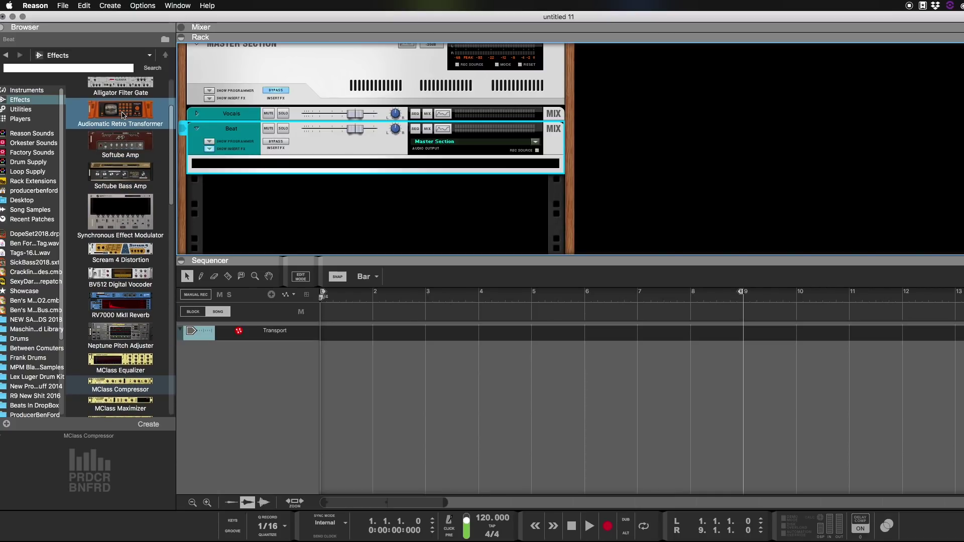
pyautogui.click(123, 115)
pyautogui.scroll(3, 123, 114)
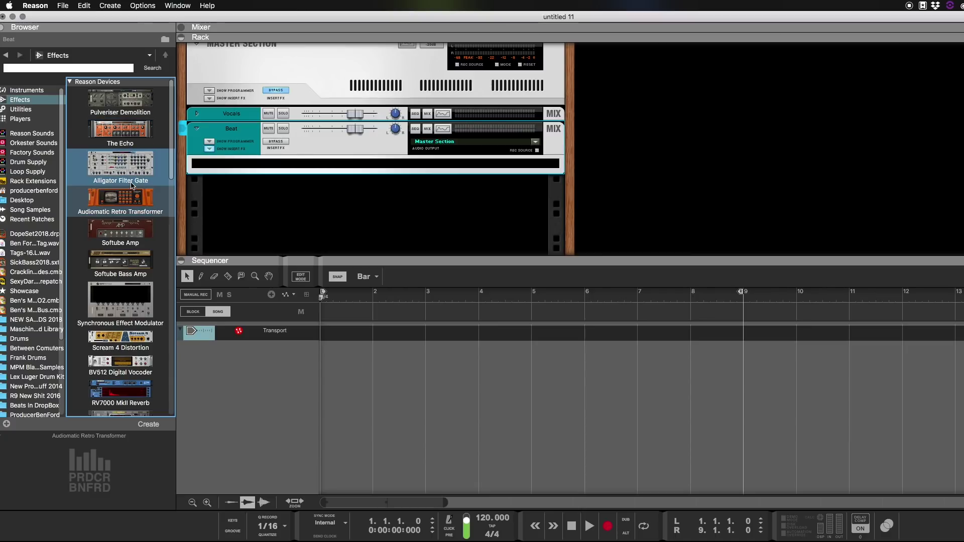
pyautogui.moveTo(111, 182); pyautogui.dragTo(275, 164)
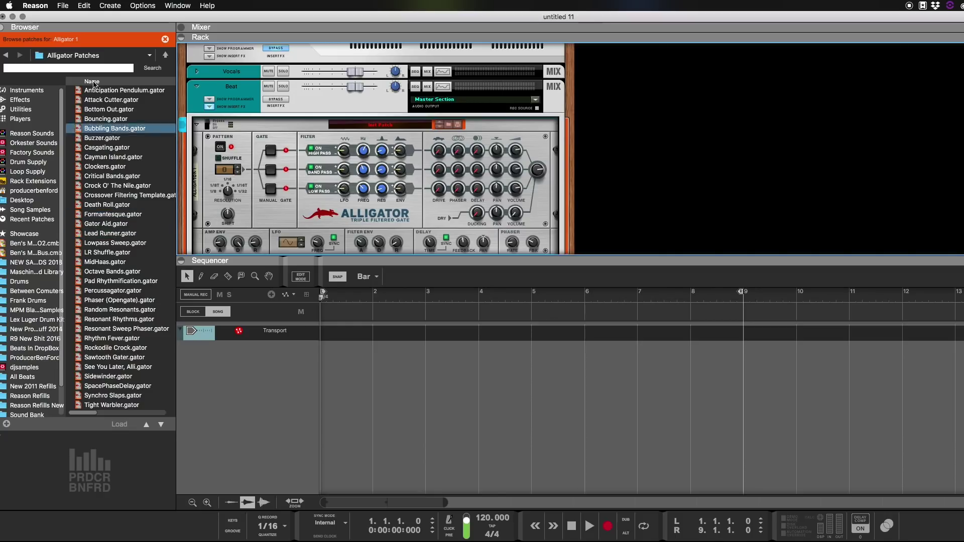
pyautogui.click(5, 55)
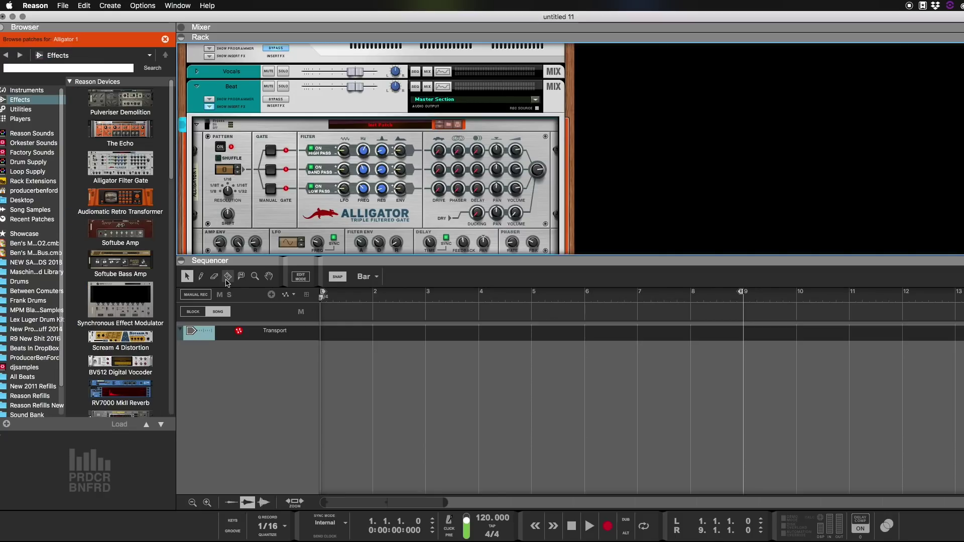
pyautogui.click(196, 125)
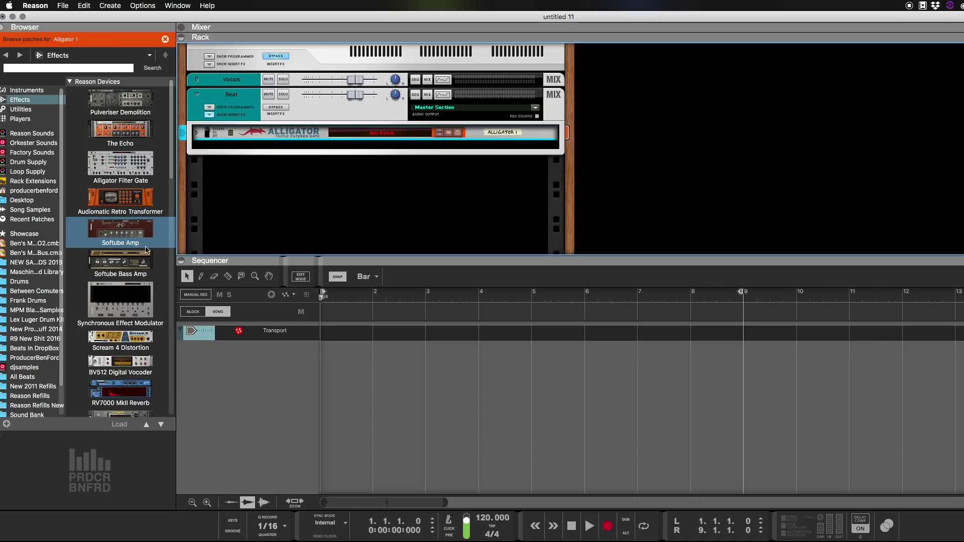
# Step: Add Scream 4 Distortion and Softube Amp below the Alligator, folding each
pyautogui.scroll(-2, 130, 251)
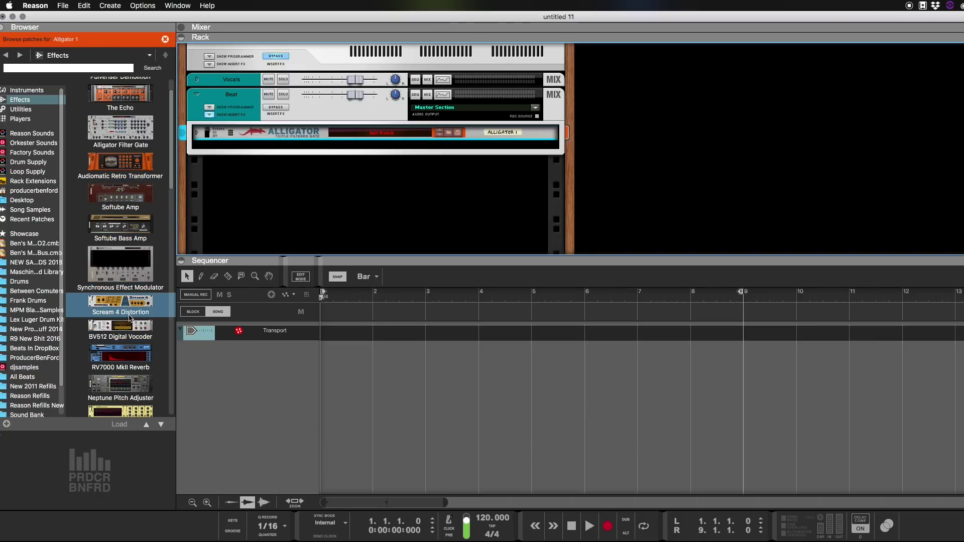
pyautogui.moveTo(130, 317); pyautogui.dragTo(235, 150)
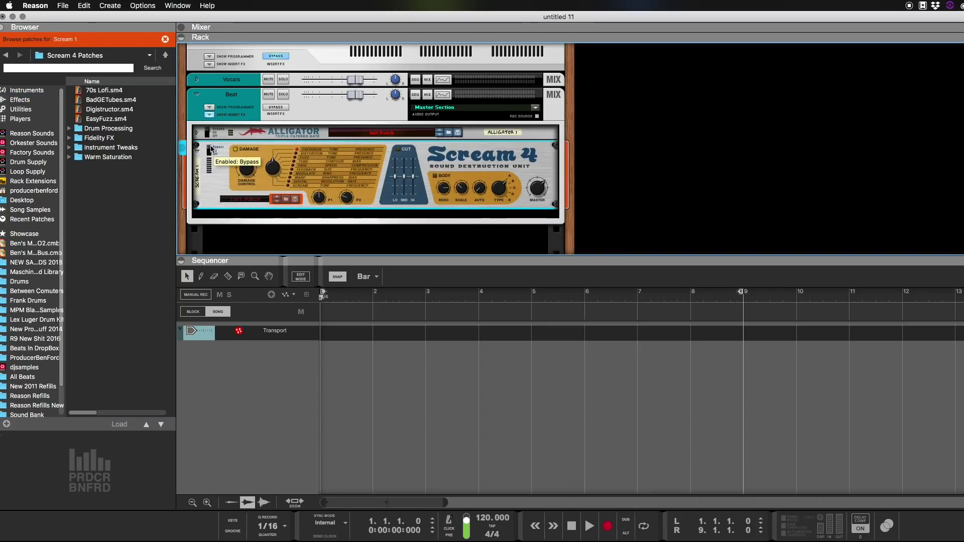
pyautogui.click(198, 151)
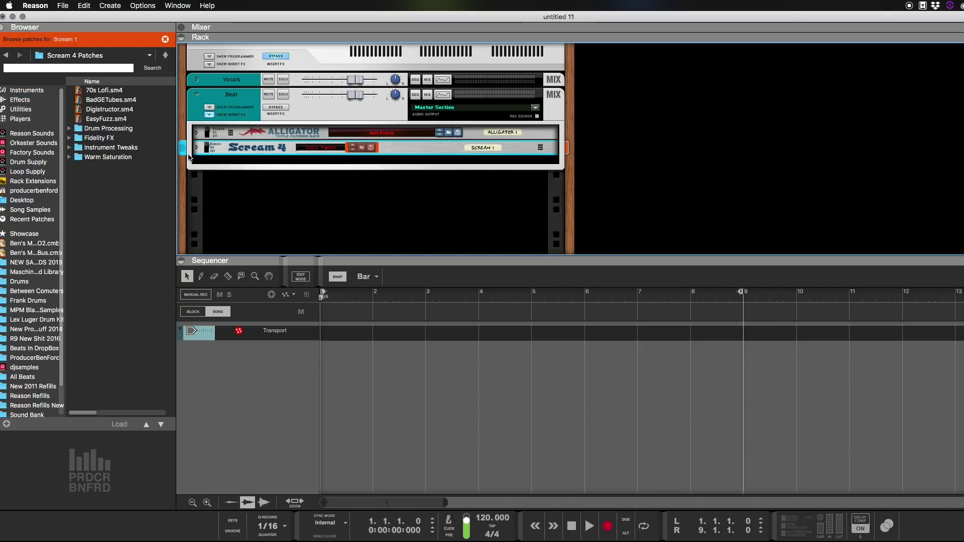
pyautogui.click(6, 55)
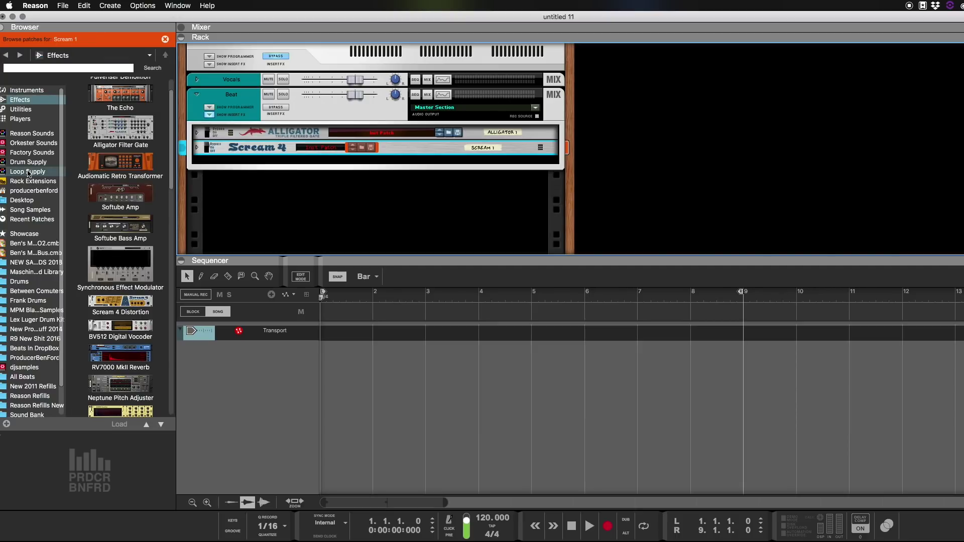
pyautogui.scroll(-5, 141, 334)
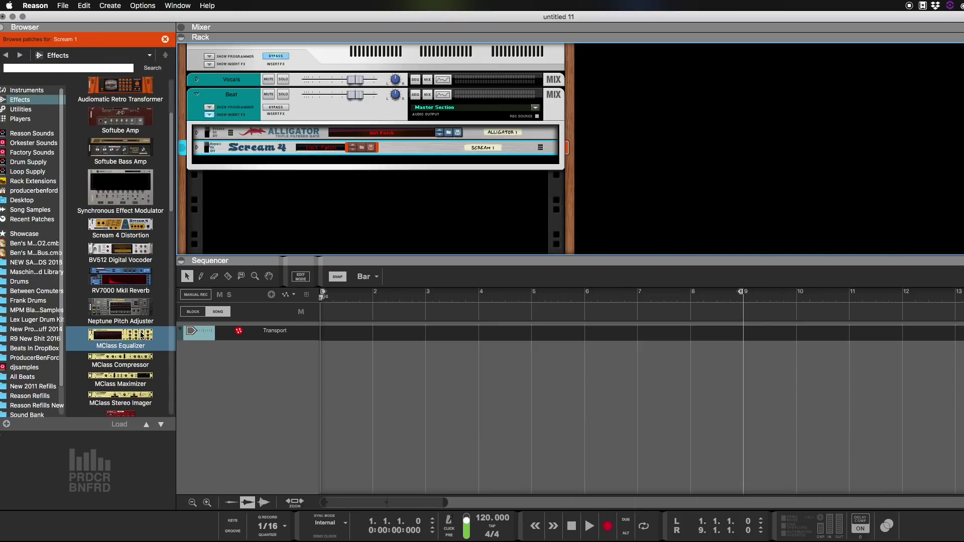
pyautogui.moveTo(120, 120); pyautogui.dragTo(208, 162)
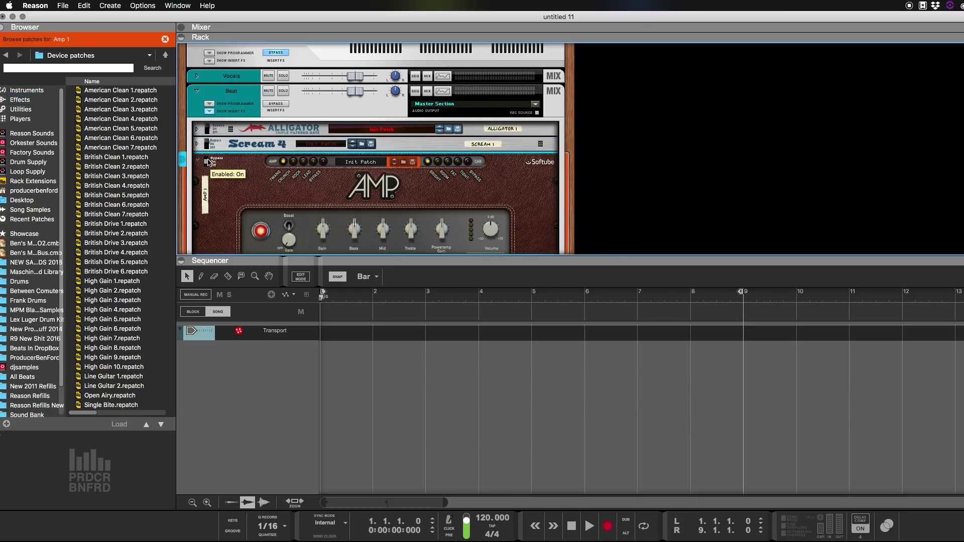
pyautogui.click(198, 162)
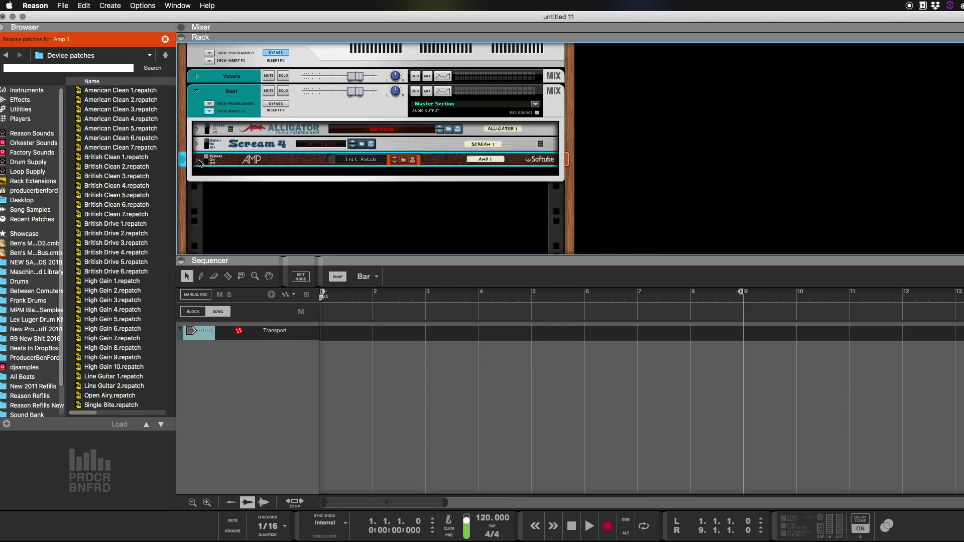
# Step: Add an MClass Compressor below the Amp and fold it
pyautogui.click(6, 55)
pyautogui.scroll(-2, 125, 301)
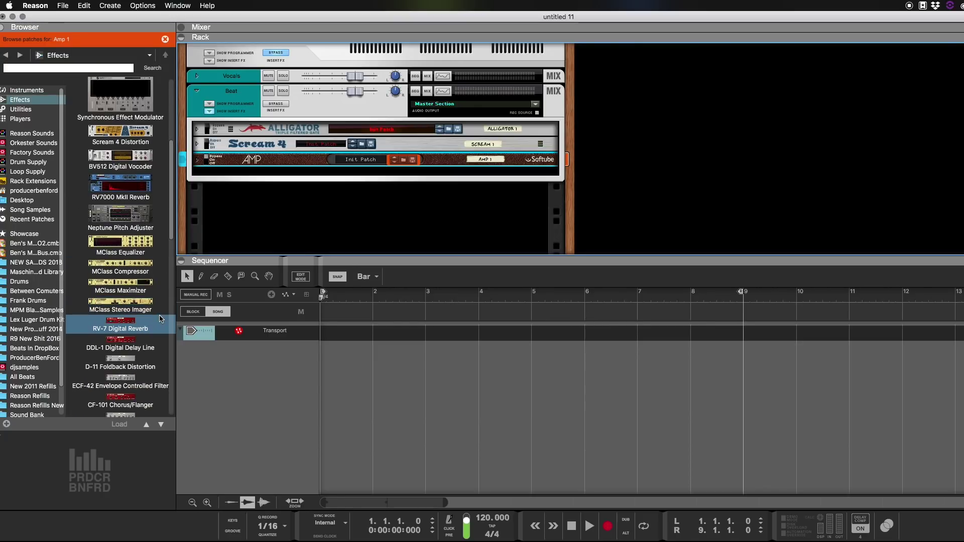
pyautogui.click(125, 290)
pyautogui.moveTo(121, 270); pyautogui.dragTo(329, 173)
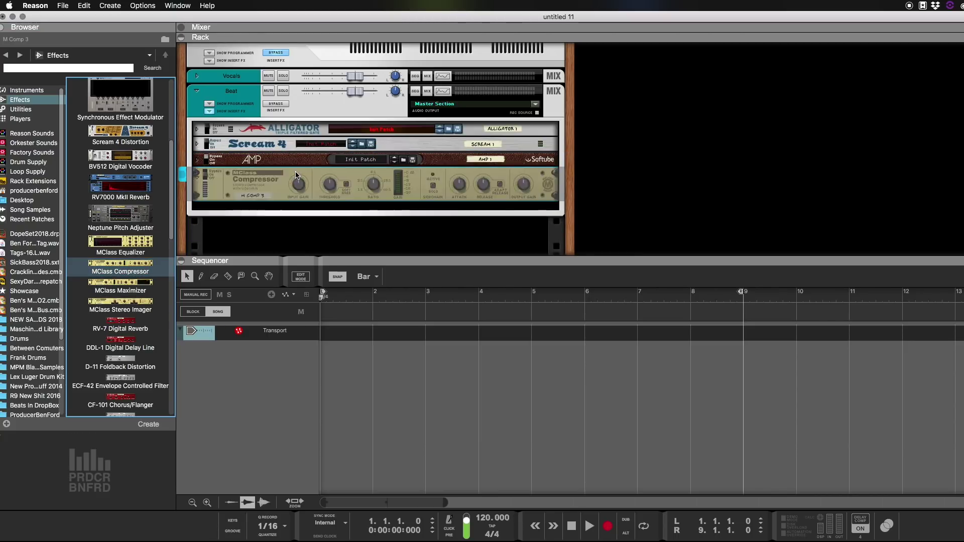
pyautogui.click(198, 176)
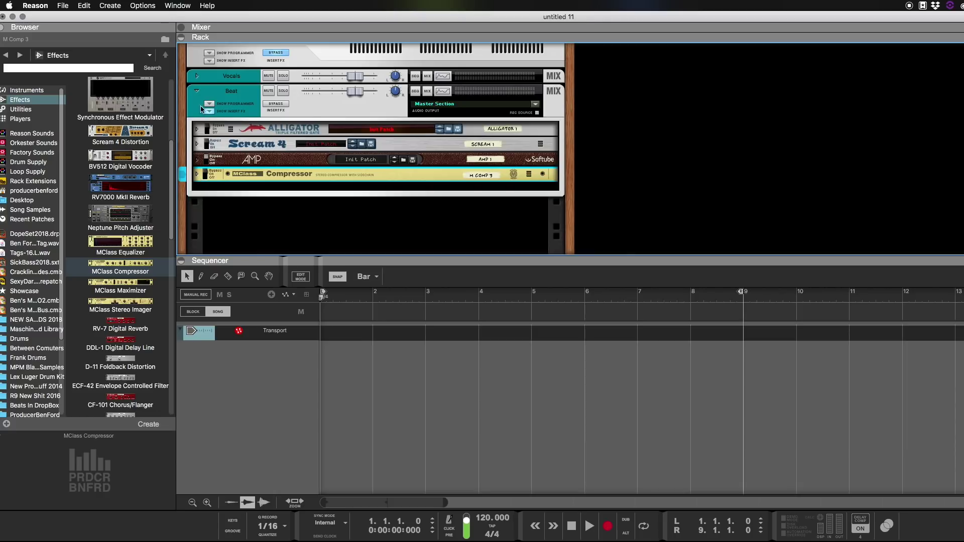
pyautogui.click(198, 92)
pyautogui.rightClick(232, 155)
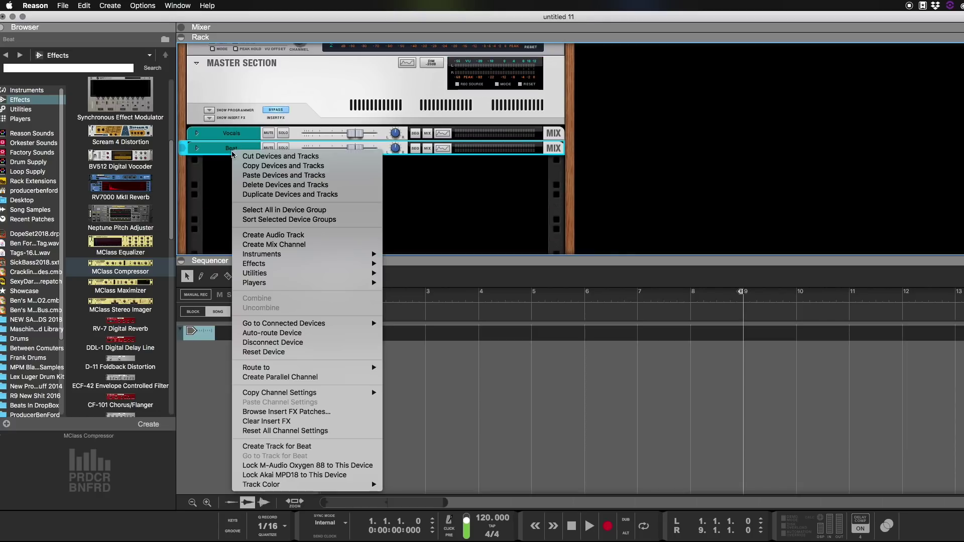
pyautogui.moveTo(346, 373)
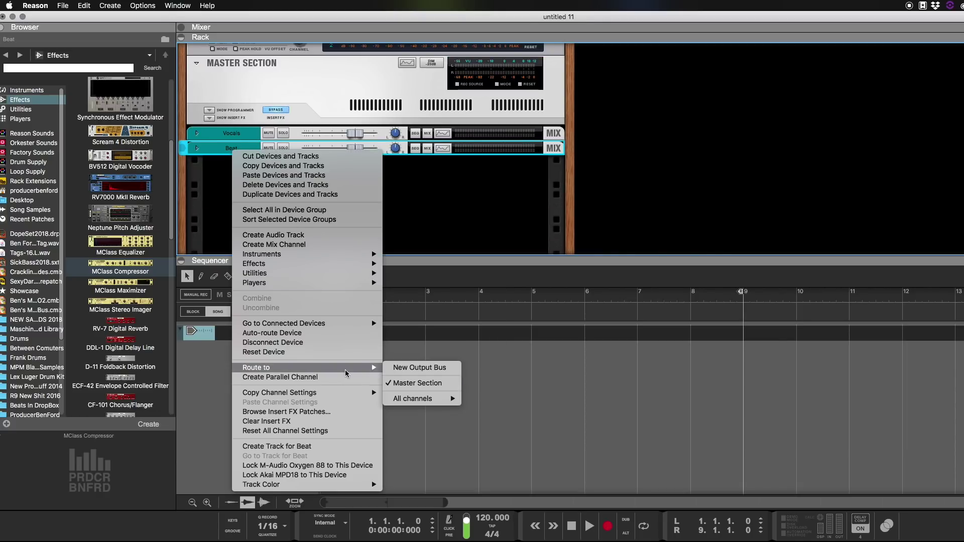
pyautogui.moveTo(361, 484)
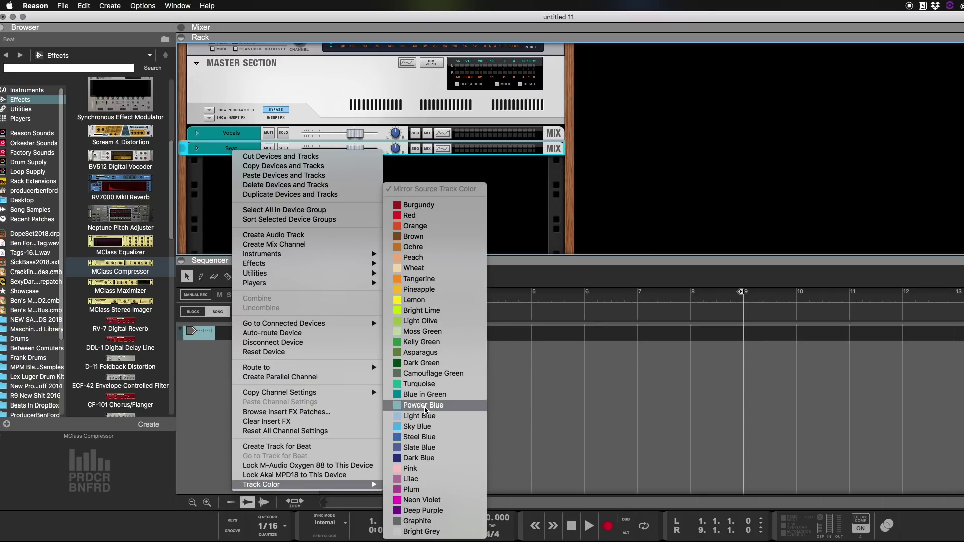
pyautogui.click(429, 426)
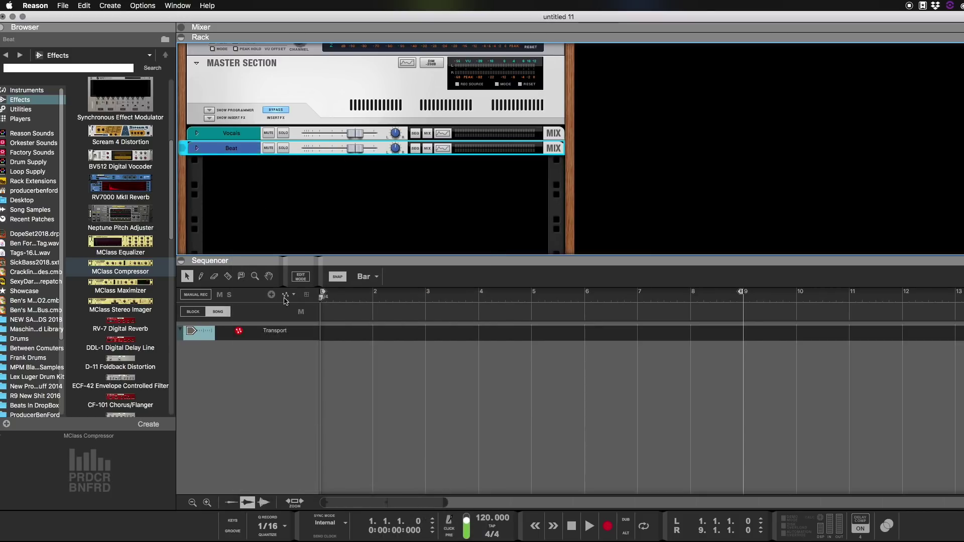
pyautogui.click(284, 133)
pyautogui.click(279, 135)
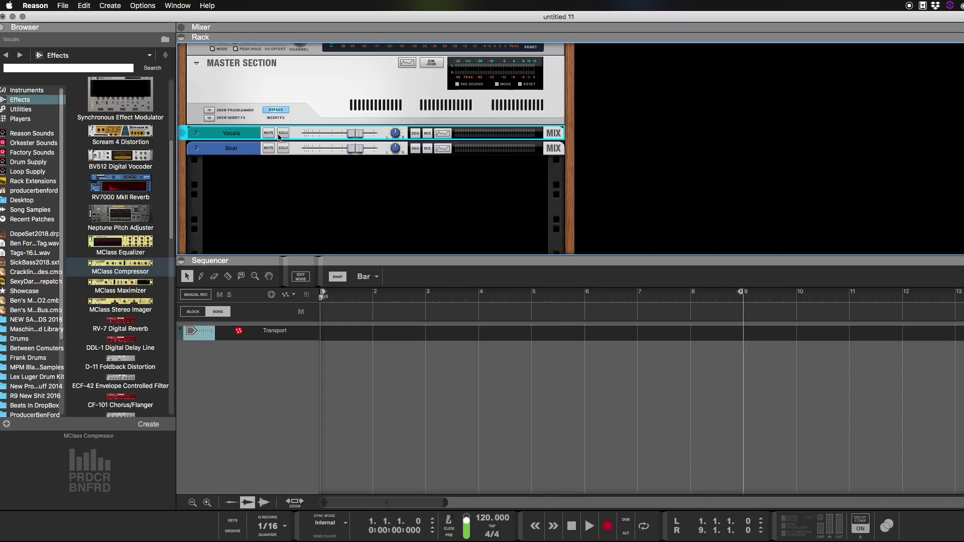
pyautogui.rightClick(688, 141)
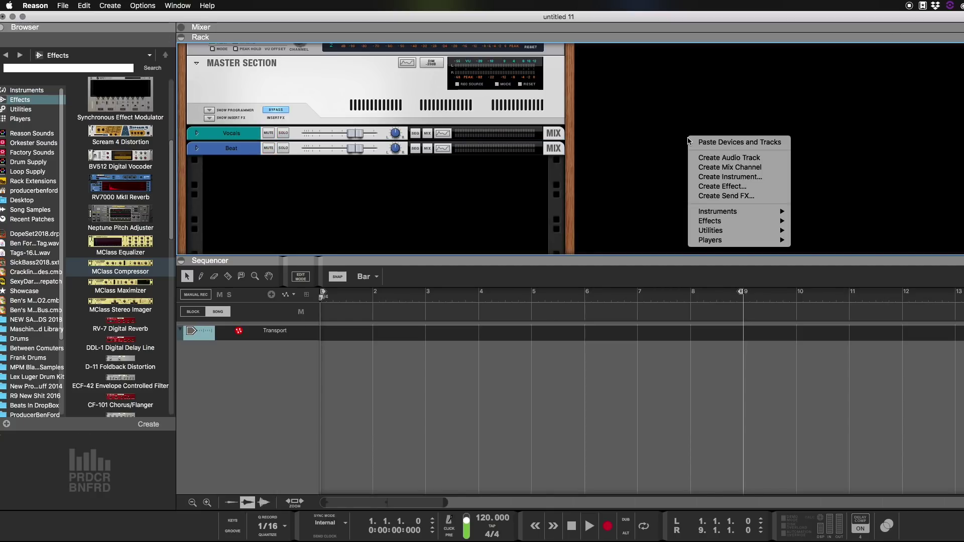
pyautogui.moveTo(777, 212)
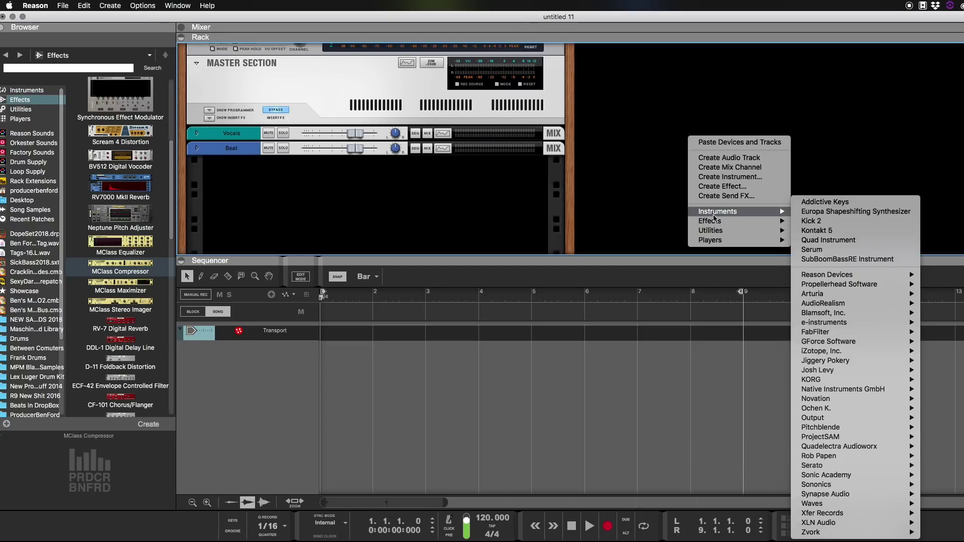
pyautogui.click(647, 220)
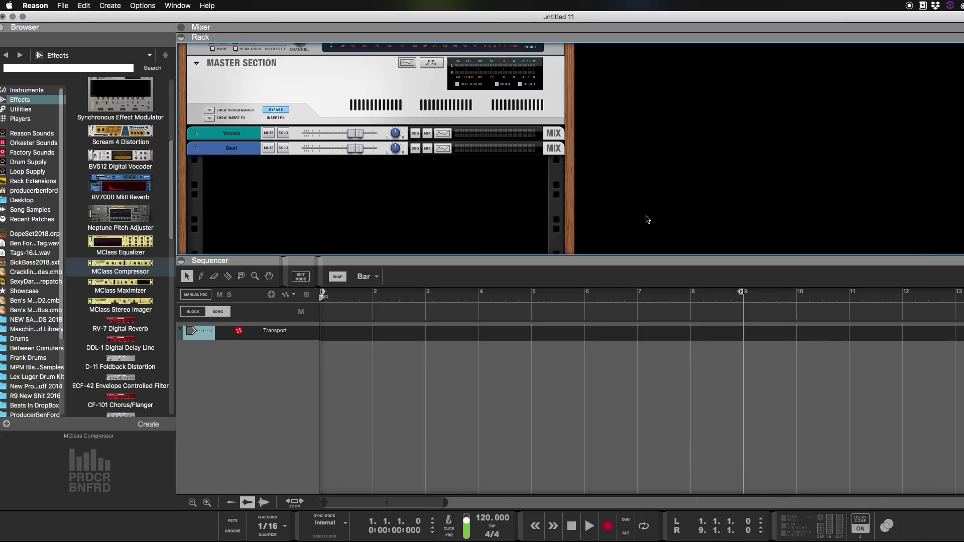
pyautogui.rightClick(647, 219)
# Step: Paste a Redrum with ten mix channels, check its cabling, and expand the mixer
pyautogui.click(661, 221)
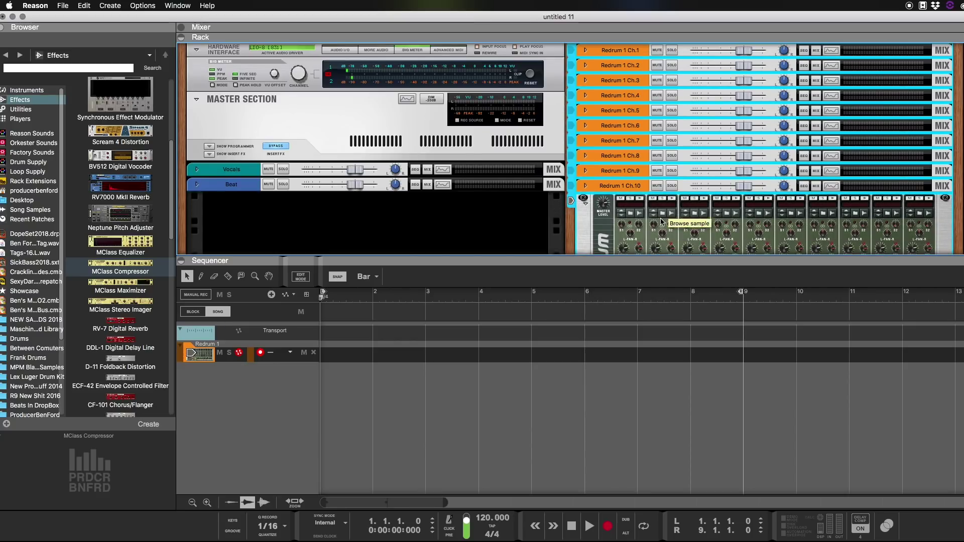
pyautogui.press('Tab')
pyautogui.scroll(-3, 648, 162)
pyautogui.scroll(3, 647, 162)
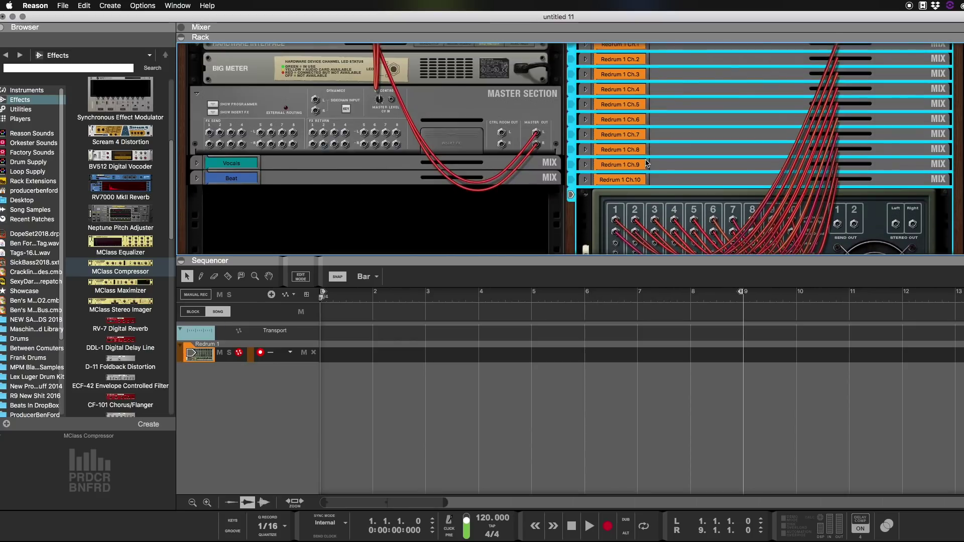
pyautogui.scroll(-3, 648, 162)
pyautogui.scroll(3, 647, 163)
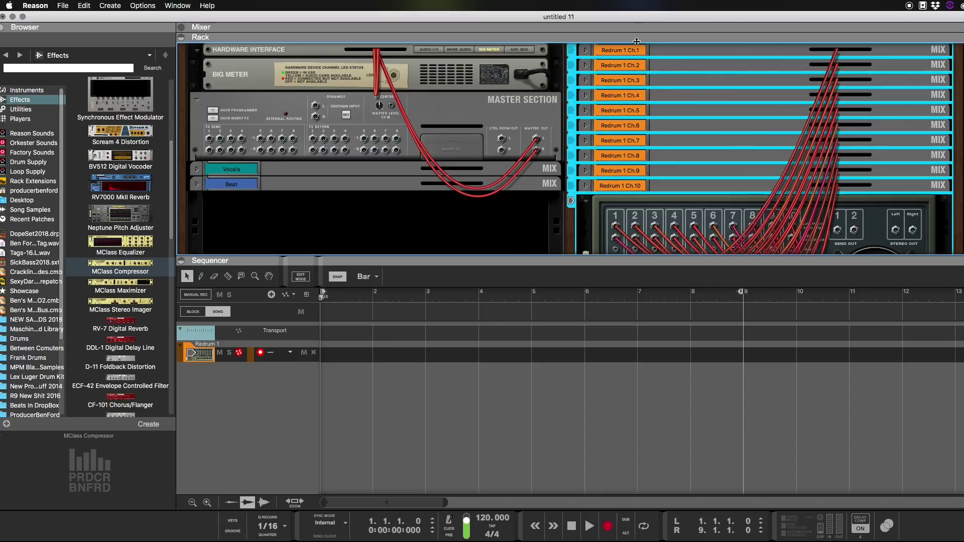
pyautogui.moveTo(637, 41); pyautogui.dragTo(708, 382)
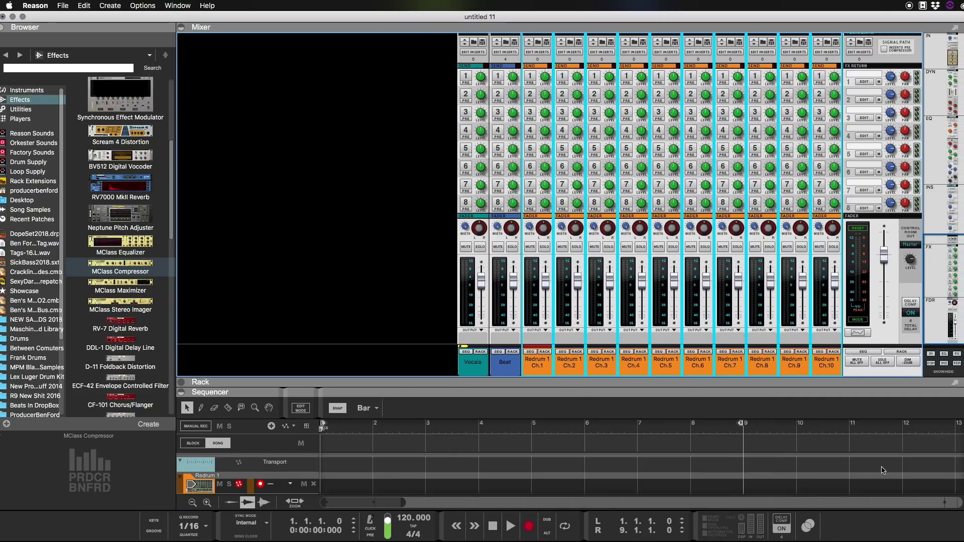
# Step: Route all Redrum channels to the Beat bus
pyautogui.rightClick(537, 365)
pyautogui.moveTo(616, 508)
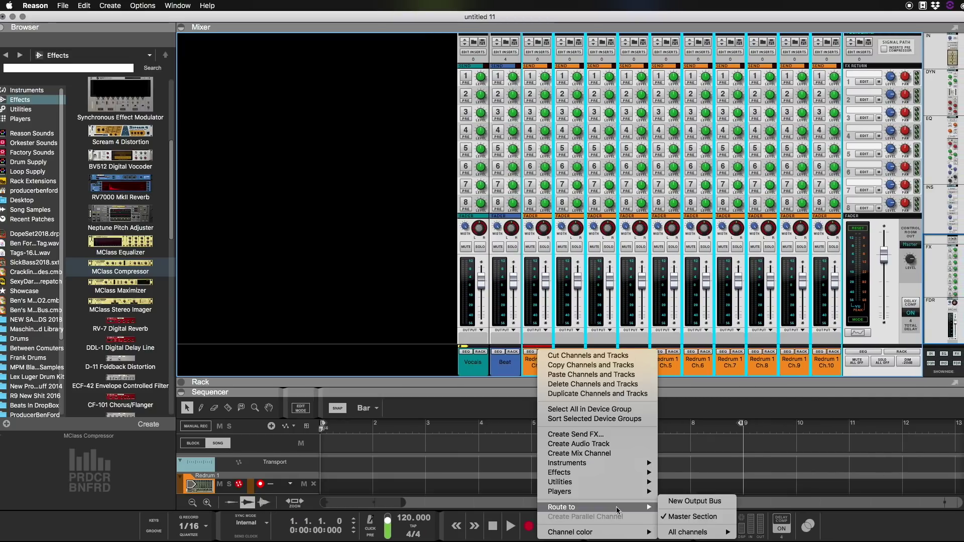
pyautogui.moveTo(699, 535)
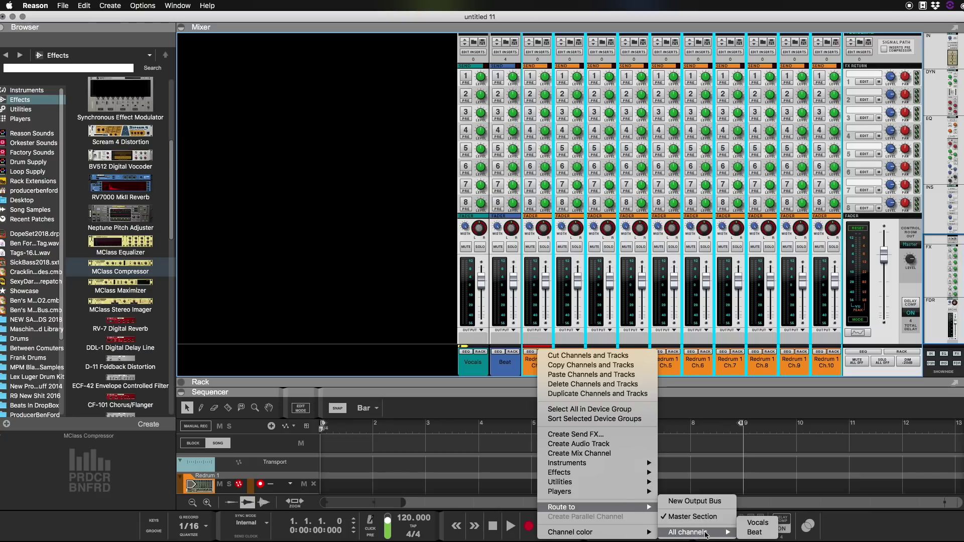
pyautogui.click(754, 533)
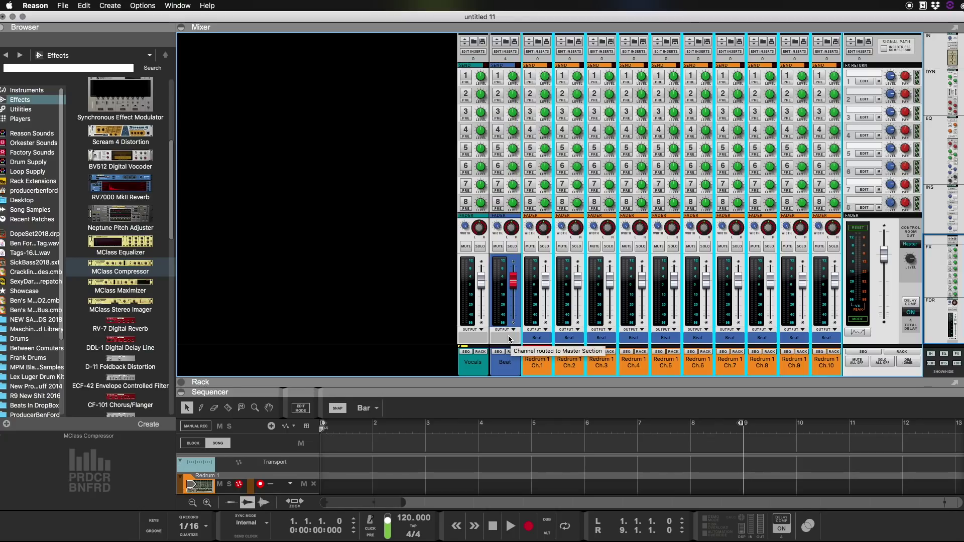
# Step: Create a Europa Shapeshifting Synthesizer channel (Europa 1), then add a new audio track with Cmd+T
pyautogui.press('super+i')
pyautogui.click(130, 257)
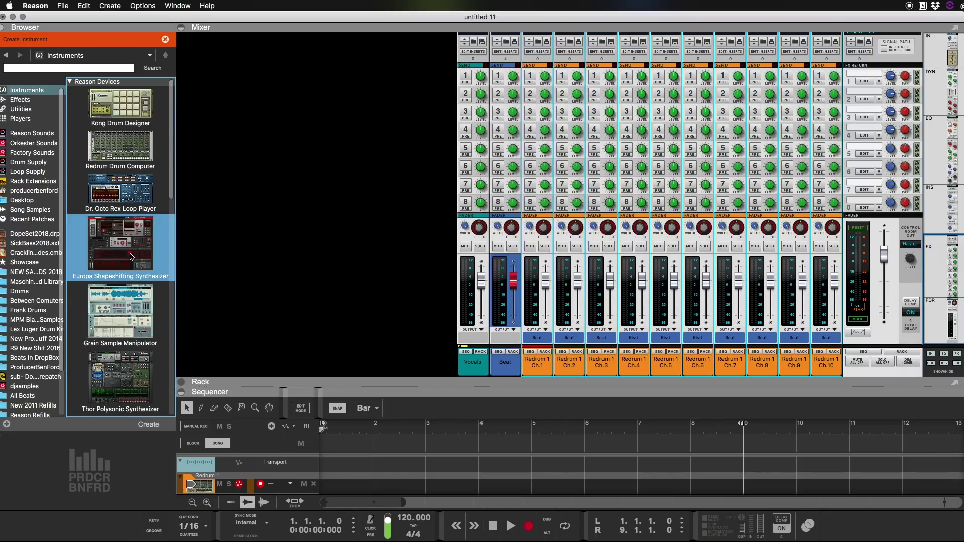
pyautogui.doubleClick(131, 257)
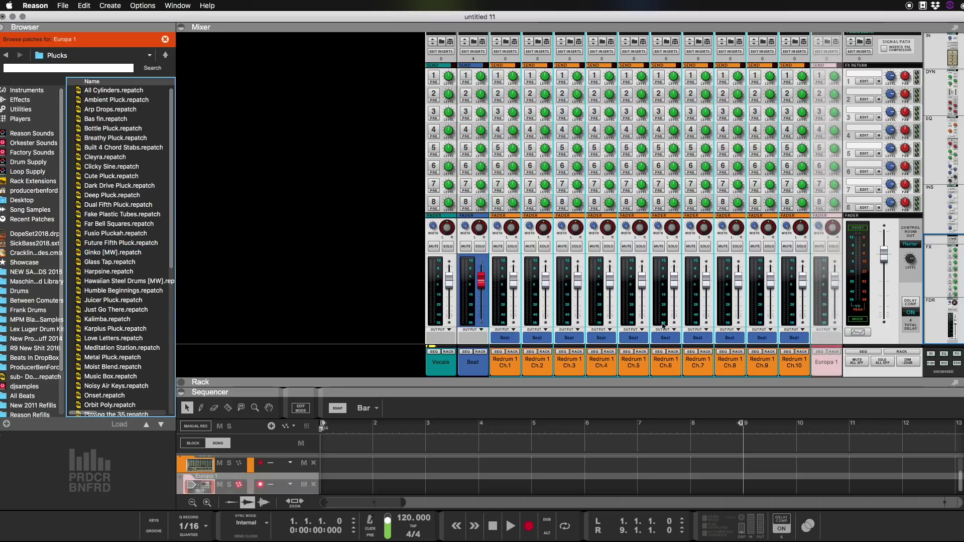
pyautogui.click(830, 341)
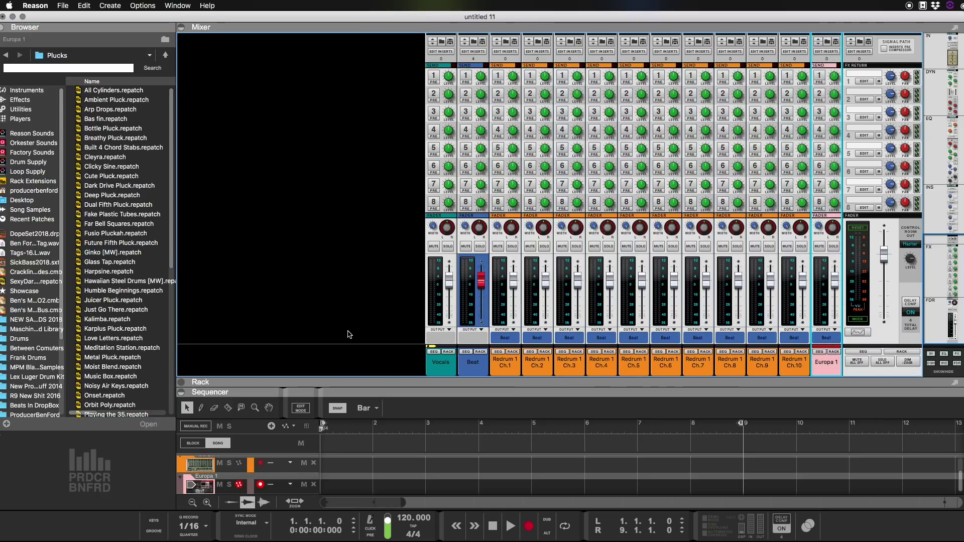
pyautogui.press('super+t')
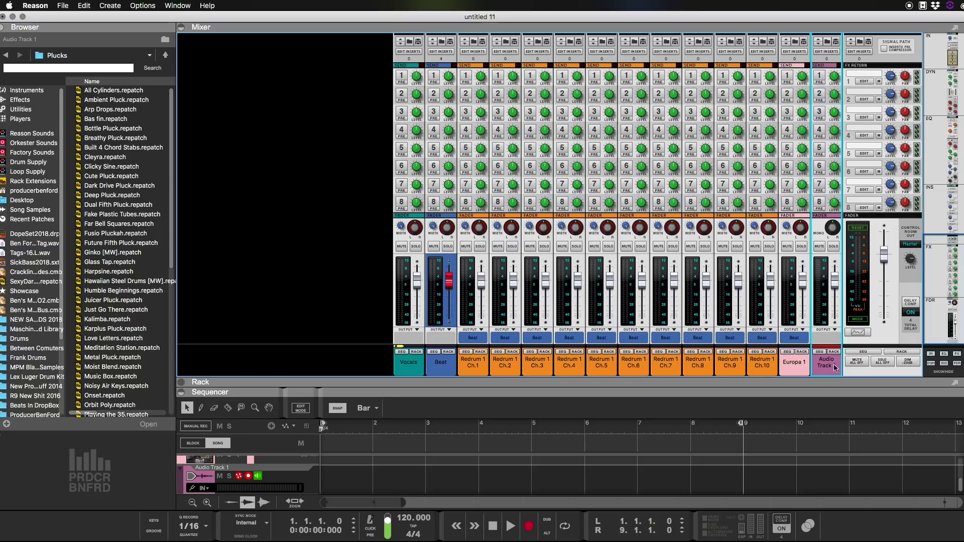
# Step: Move Audio Track 1 to the first mixer slot and route its output to the Vocals bus
pyautogui.moveTo(835, 368); pyautogui.dragTo(409, 362)
pyautogui.click(409, 339)
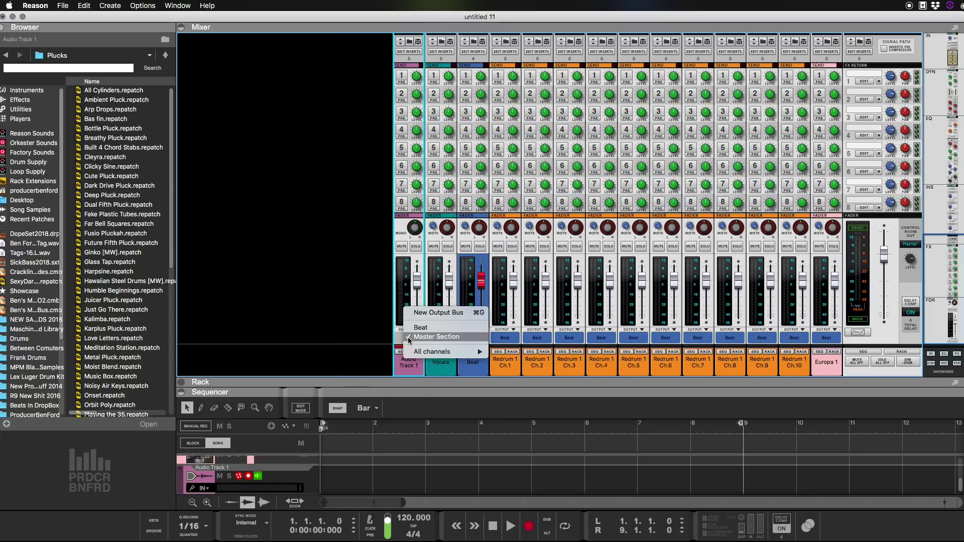
pyautogui.moveTo(452, 352)
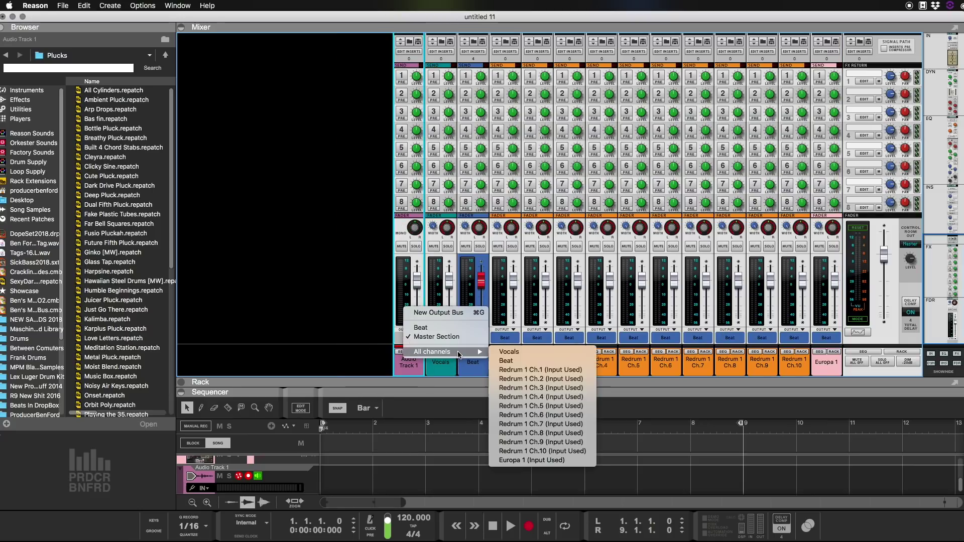
pyautogui.click(520, 352)
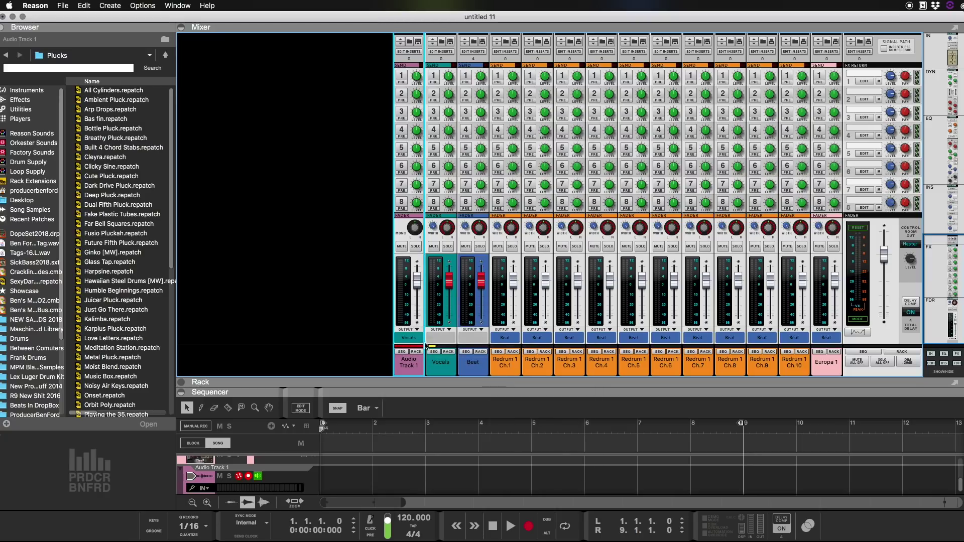
# Step: Colour the Vocals channel Deep Purple and delete the Europa 1 channel
pyautogui.click(435, 358)
pyautogui.rightClick(435, 357)
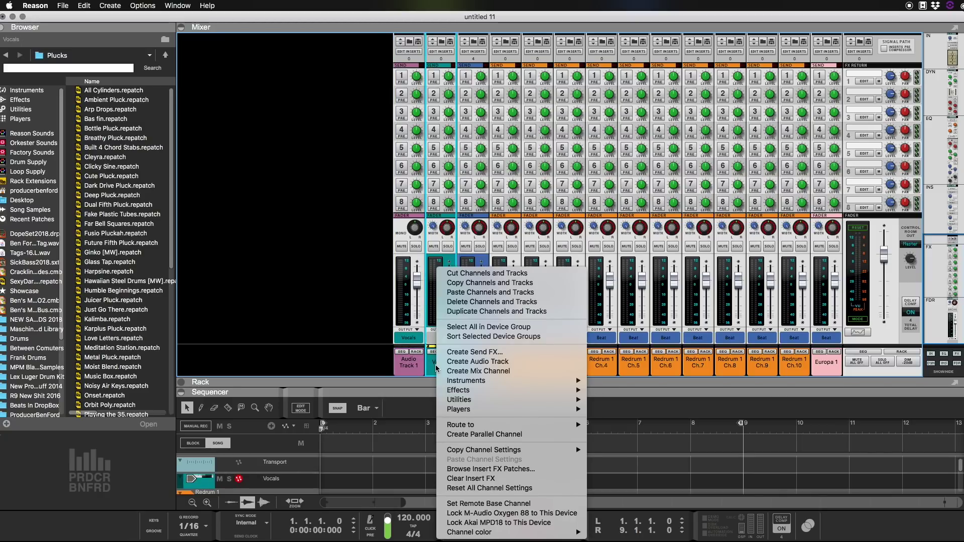
pyautogui.moveTo(552, 532)
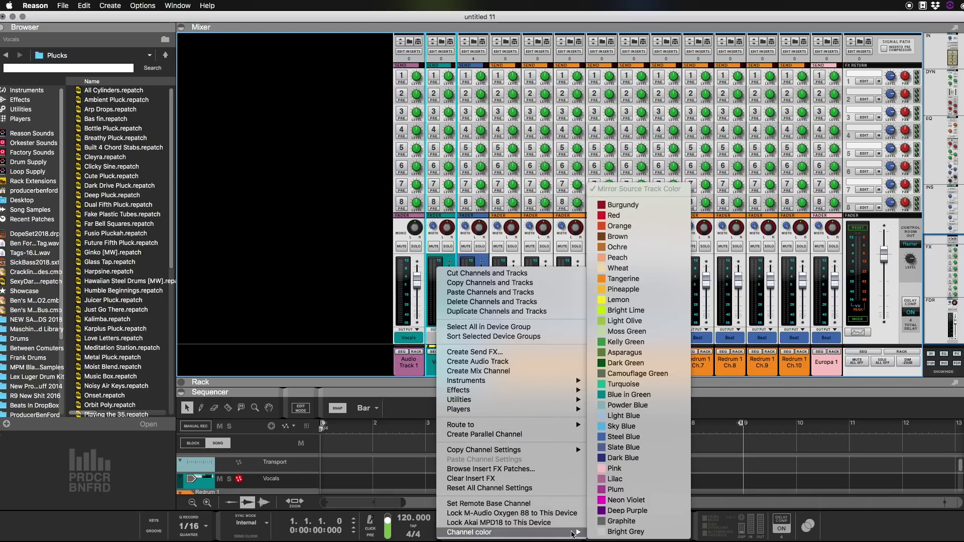
pyautogui.click(618, 511)
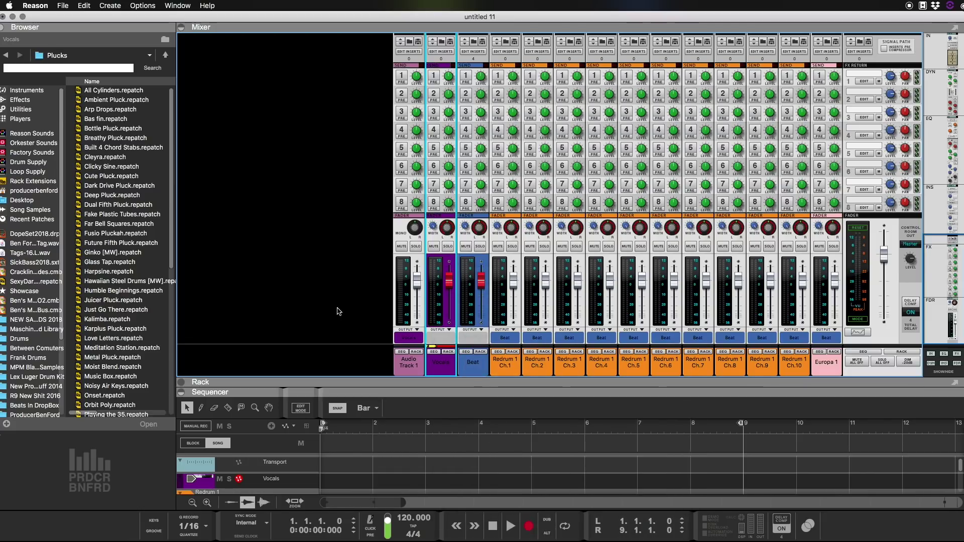
pyautogui.click(841, 368)
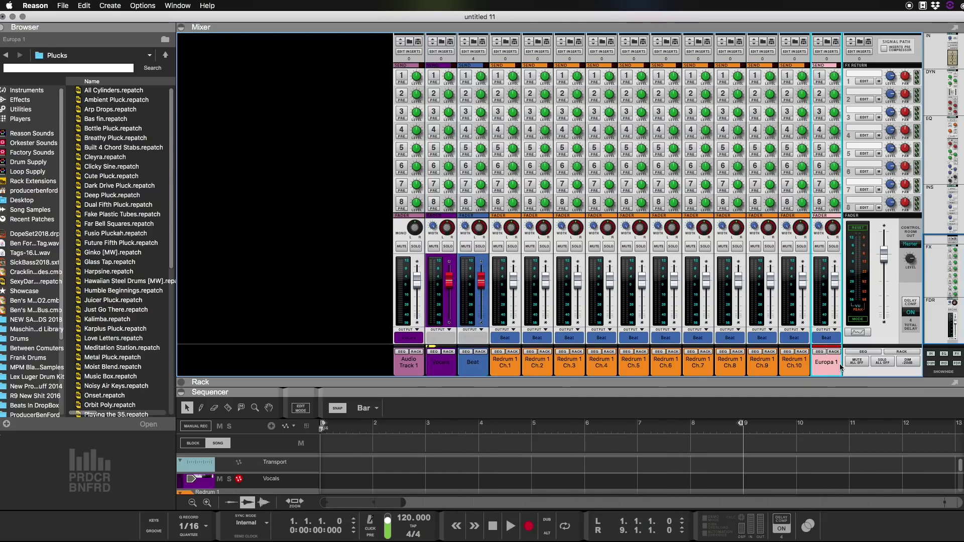
pyautogui.press('Delete')
# Step: Confirm removing Europa 1, reveal the rack, and add The Echo effect device
pyautogui.press('Return')
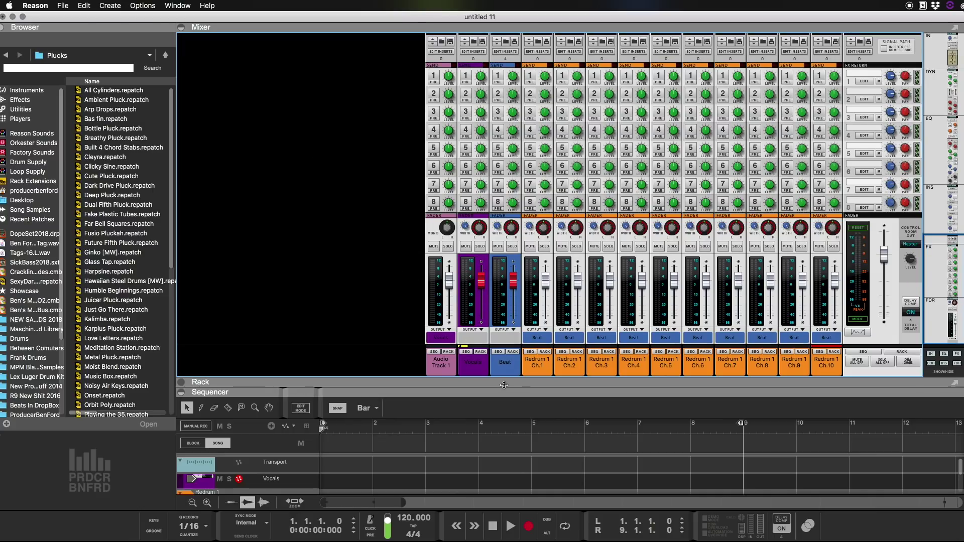
pyautogui.moveTo(504, 385); pyautogui.dragTo(503, 153)
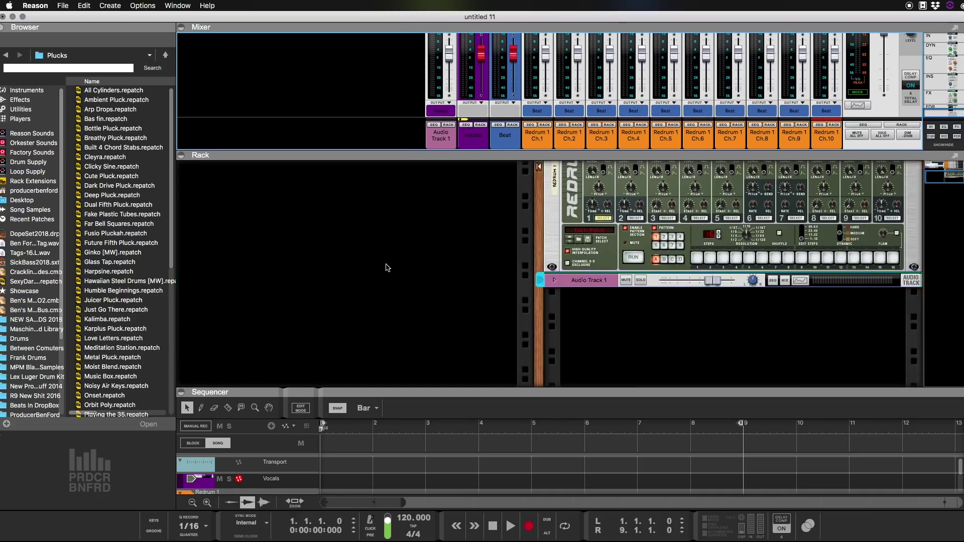
pyautogui.scroll(10, 388, 267)
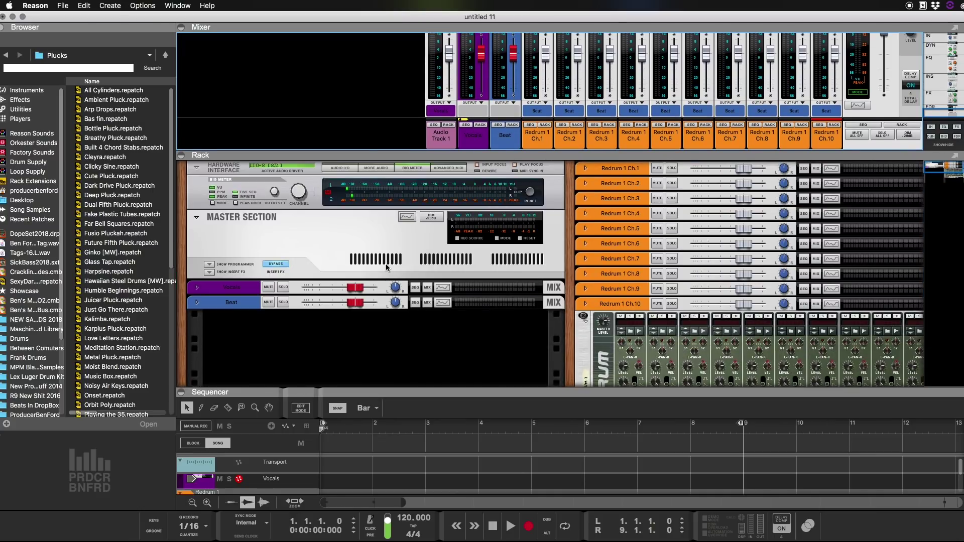
pyautogui.rightClick(317, 92)
pyautogui.moveTo(423, 230)
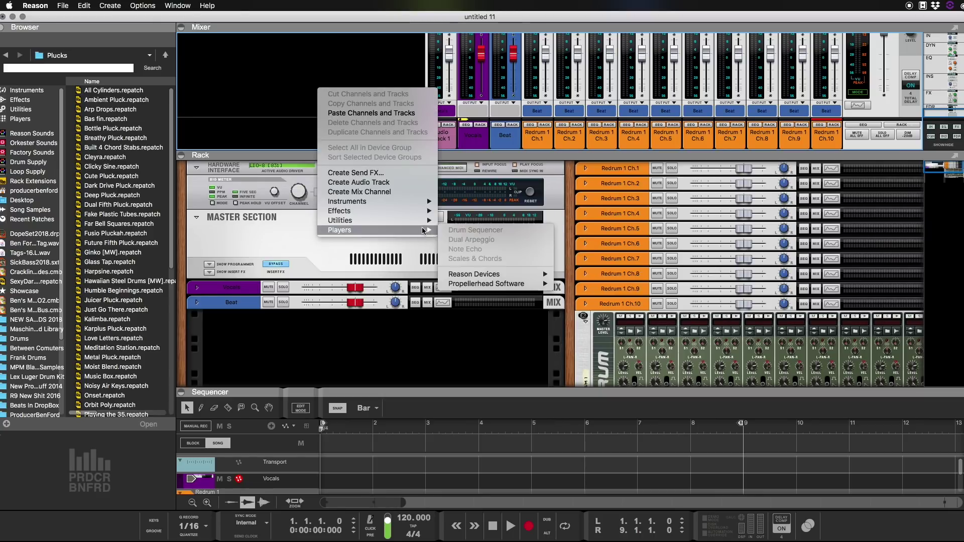
pyautogui.moveTo(427, 211)
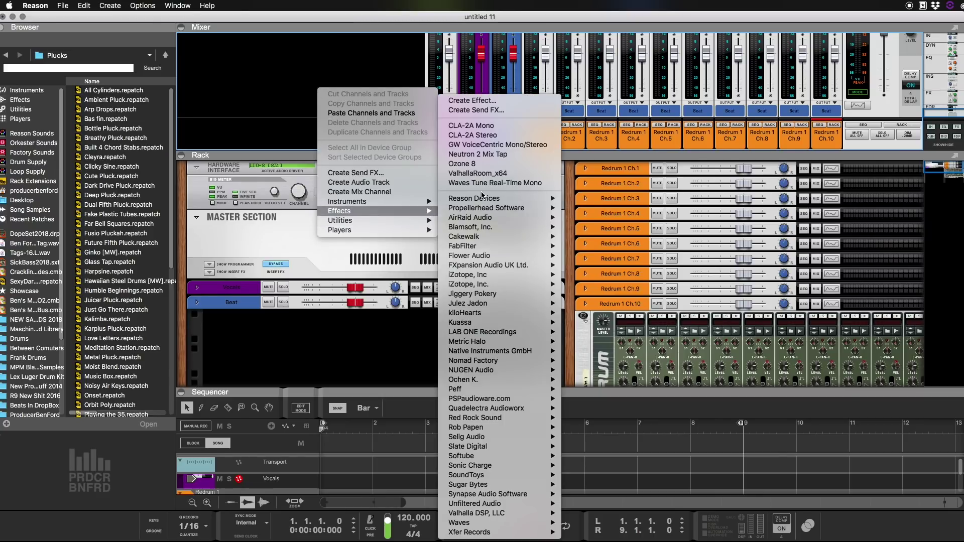
pyautogui.moveTo(483, 198)
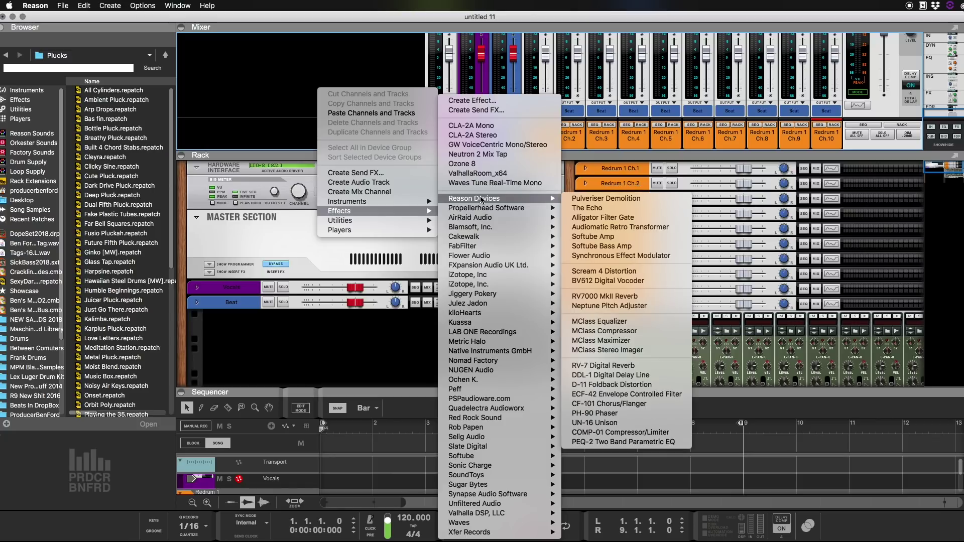
pyautogui.click(586, 208)
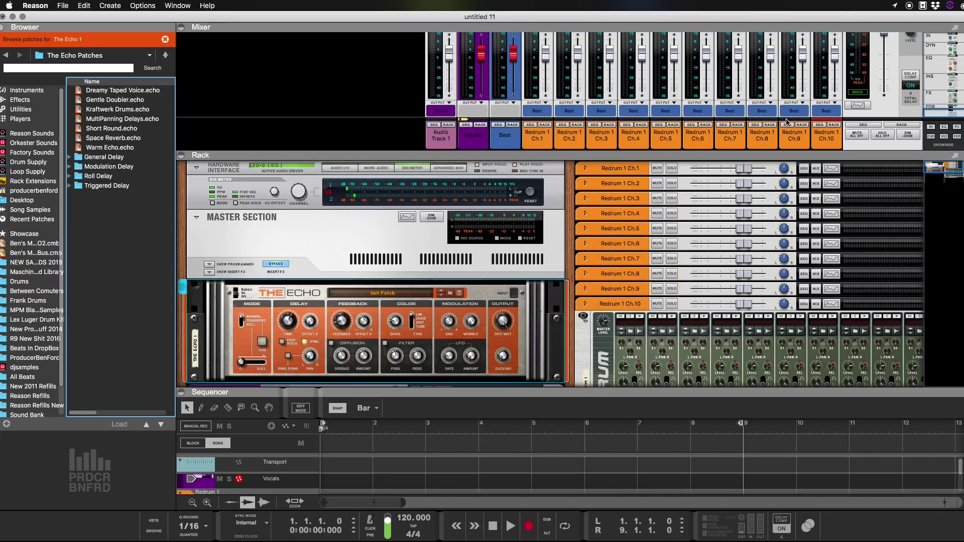
# Step: Add an RV7000 MkII reverb to the rack and try moving The Echo to the second return
pyautogui.scroll(15, 787, 121)
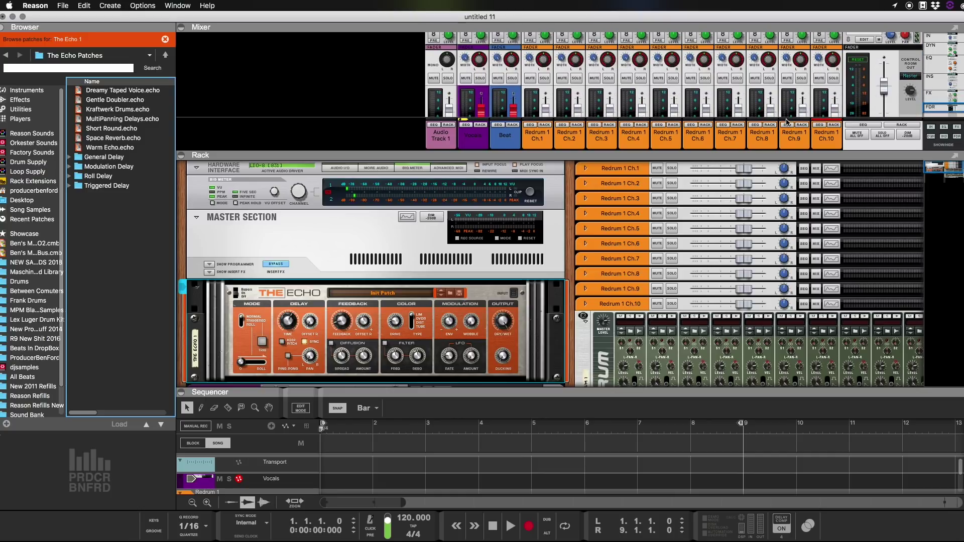
pyautogui.rightClick(348, 108)
pyautogui.moveTo(430, 234)
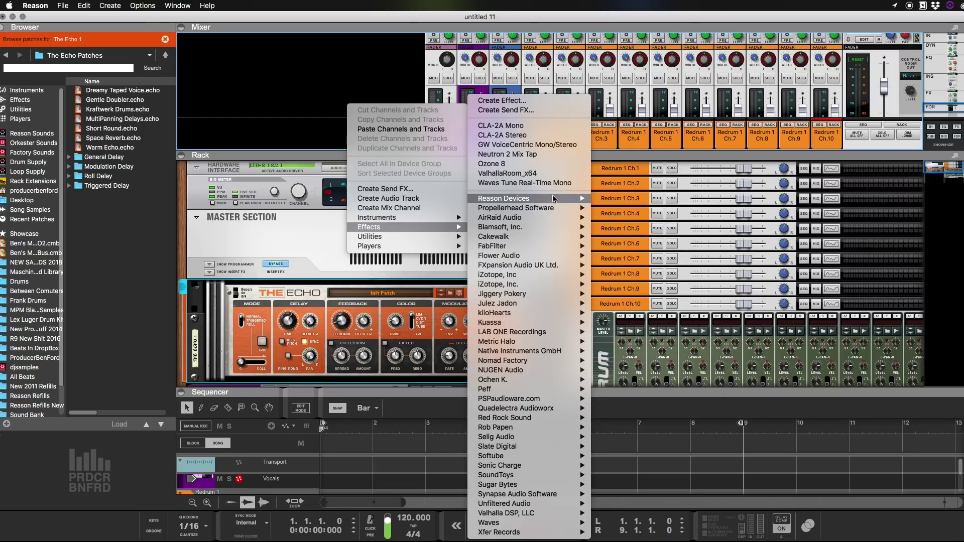
pyautogui.moveTo(555, 200)
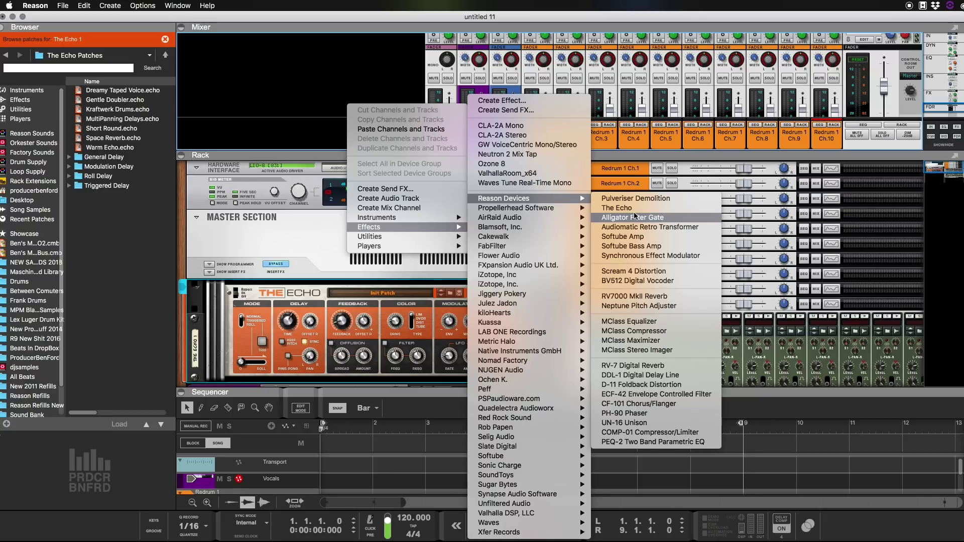
pyautogui.click(642, 296)
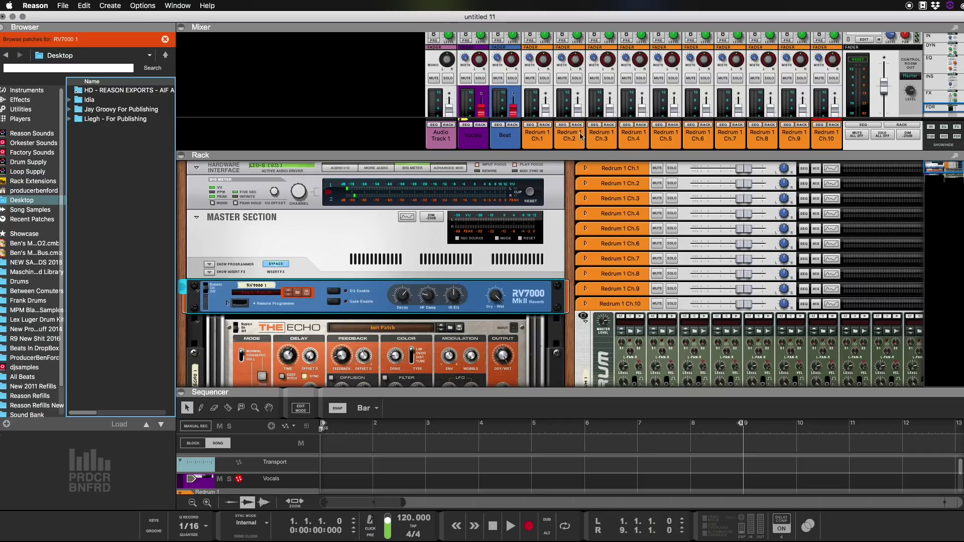
pyautogui.scroll(10, 843, 50)
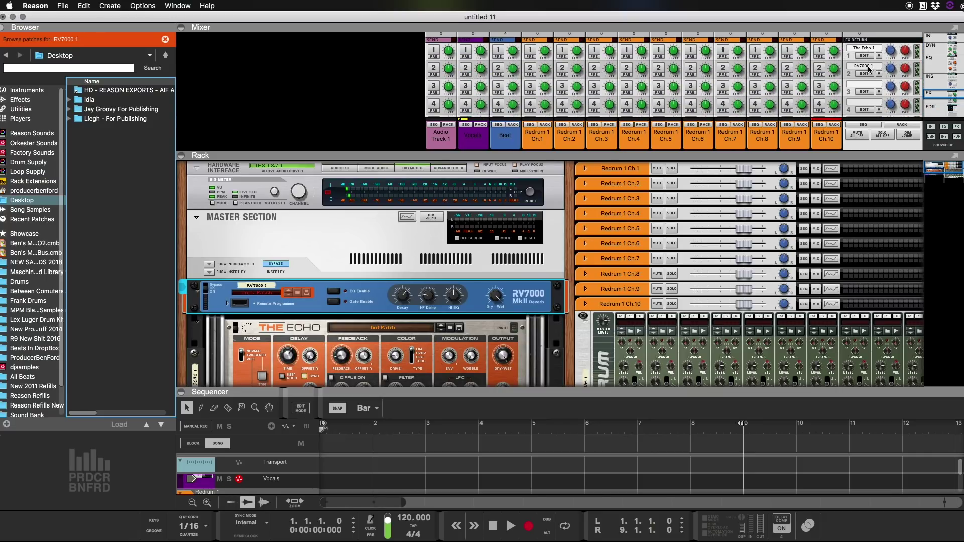
pyautogui.moveTo(864, 48); pyautogui.dragTo(877, 80)
# Step: On the rack's rear, rewire the FX send/return cables between Master Section, RV7000 and Echo
pyautogui.press('Tab')
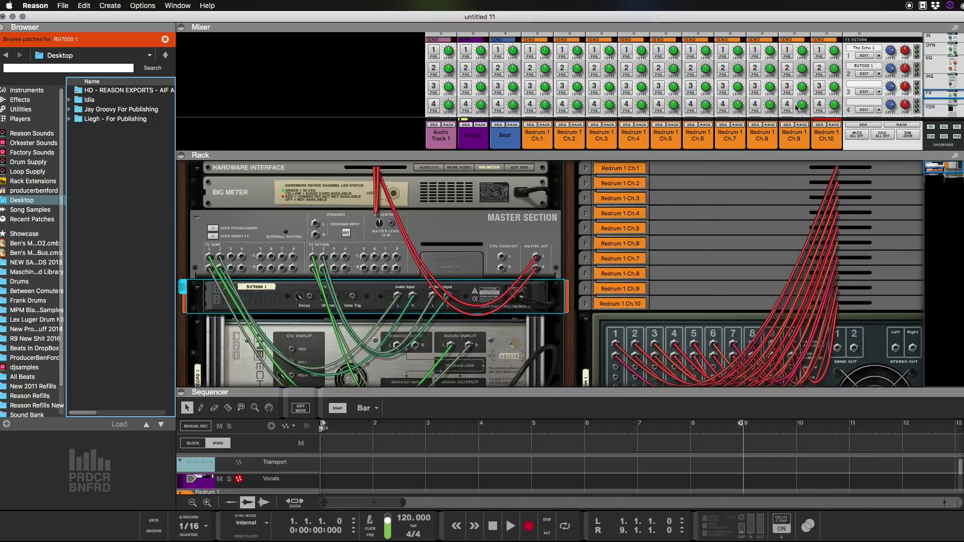
pyautogui.click(324, 260)
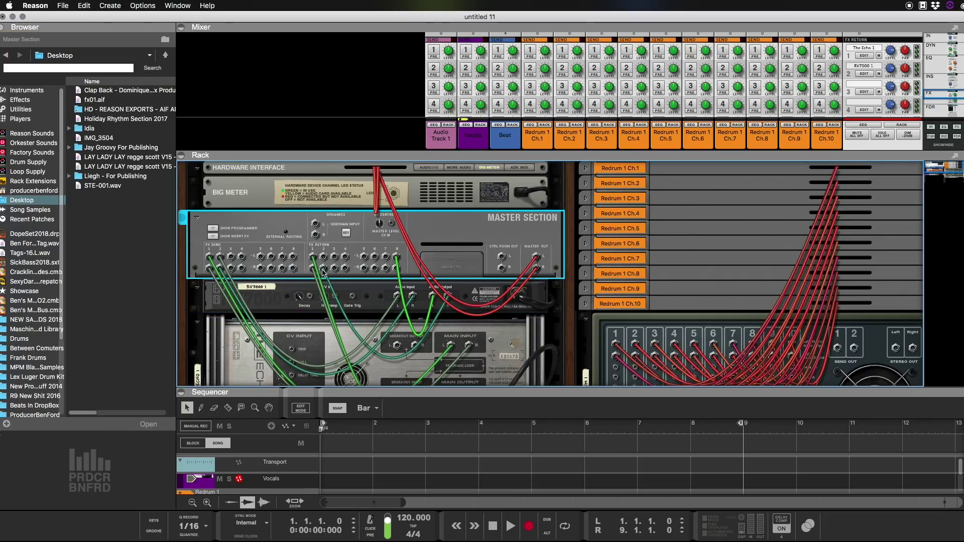
pyautogui.moveTo(323, 269); pyautogui.dragTo(434, 333)
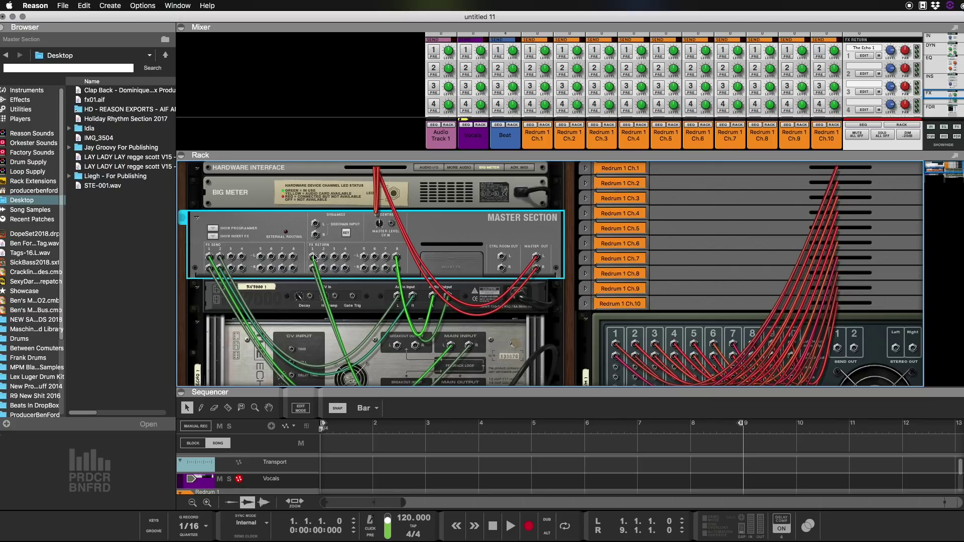
pyautogui.moveTo(315, 259); pyautogui.dragTo(385, 269)
pyautogui.moveTo(221, 258); pyautogui.dragTo(291, 267)
pyautogui.moveTo(210, 260); pyautogui.dragTo(293, 269)
pyautogui.press('Tab')
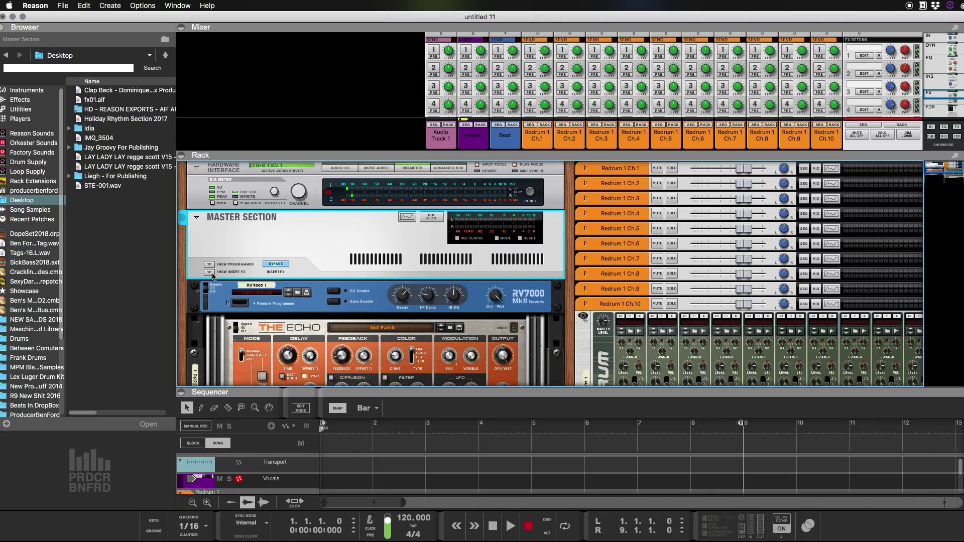
# Step: Show the Master Section's insert FX and scroll the rack to review inserts and mix channels
pyautogui.click(209, 272)
pyautogui.scroll(-5, 246, 318)
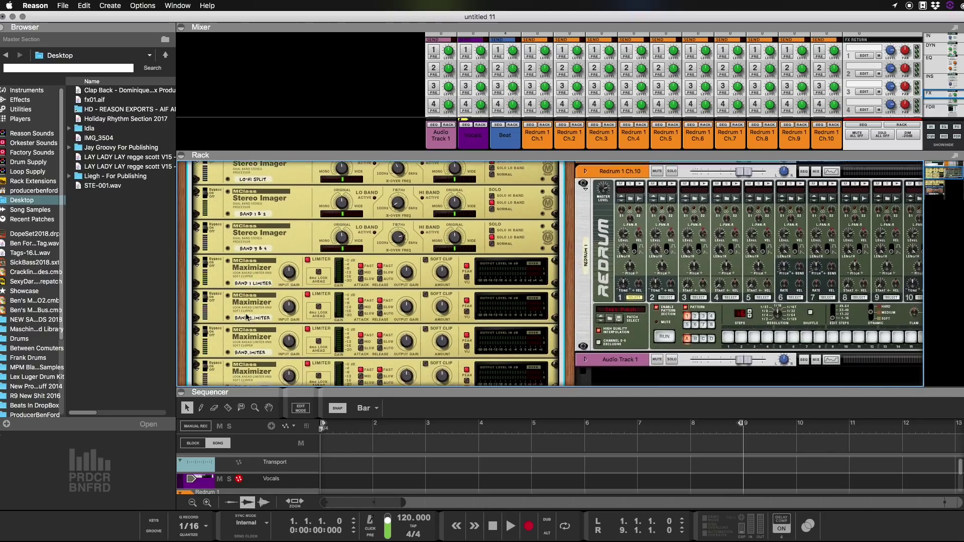
pyautogui.scroll(5, 247, 317)
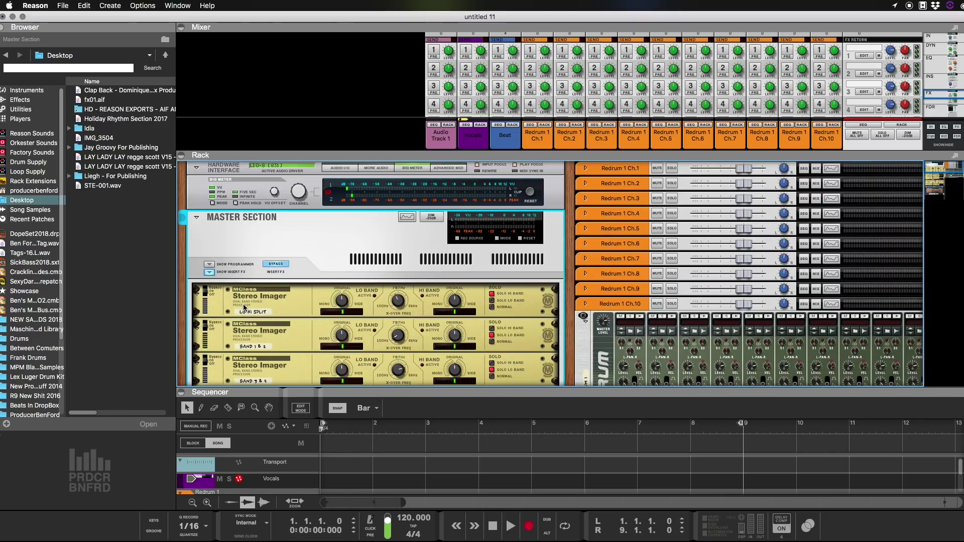
pyautogui.scroll(-2, 239, 313)
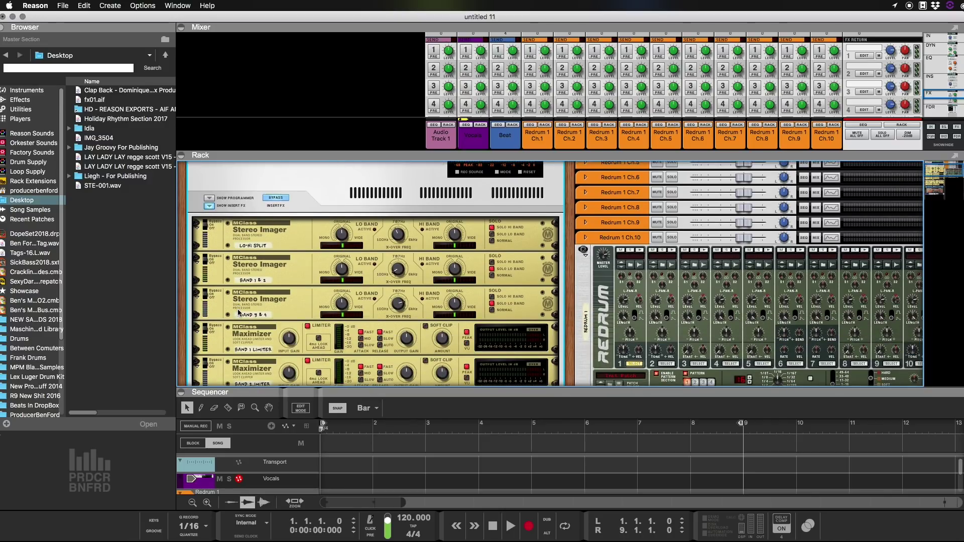
pyautogui.scroll(-1, 239, 312)
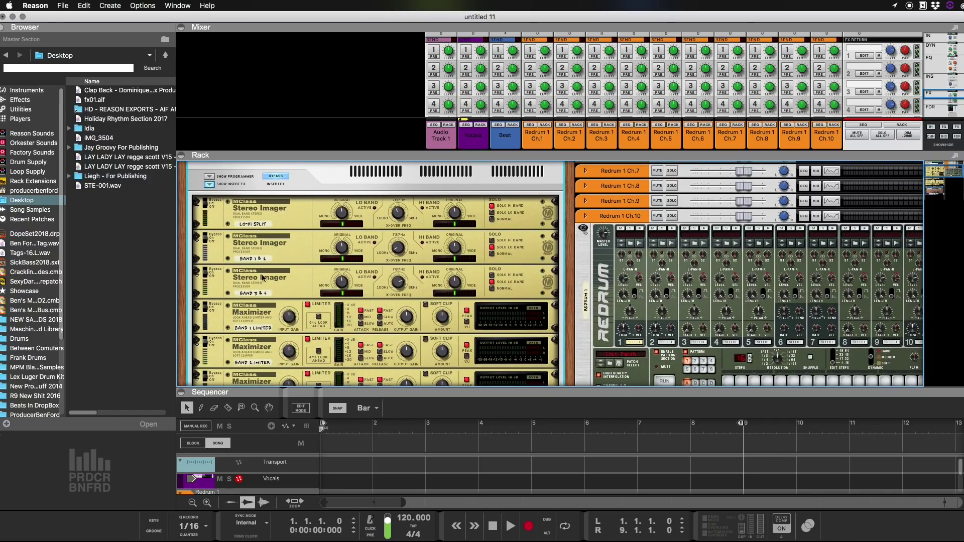
pyautogui.scroll(-3, 279, 381)
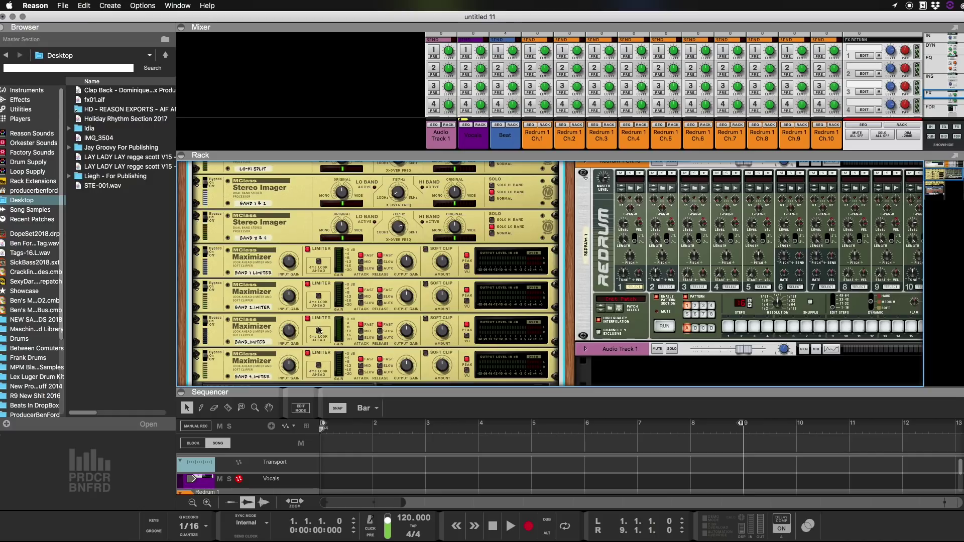
pyautogui.scroll(-10, 389, 235)
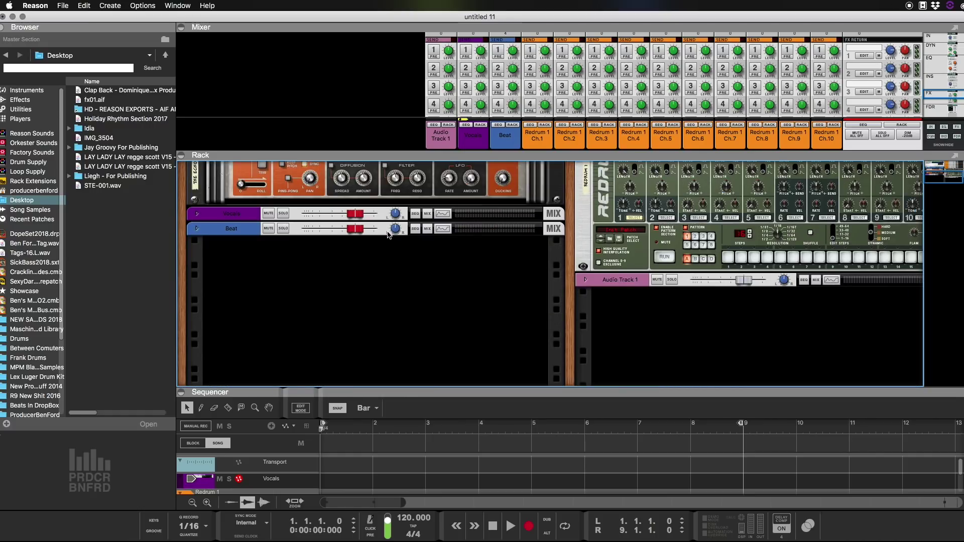
# Step: Save the song as 'Reason Basic Templatate' in the Beats In DropBox folder
pyautogui.press('super+s')
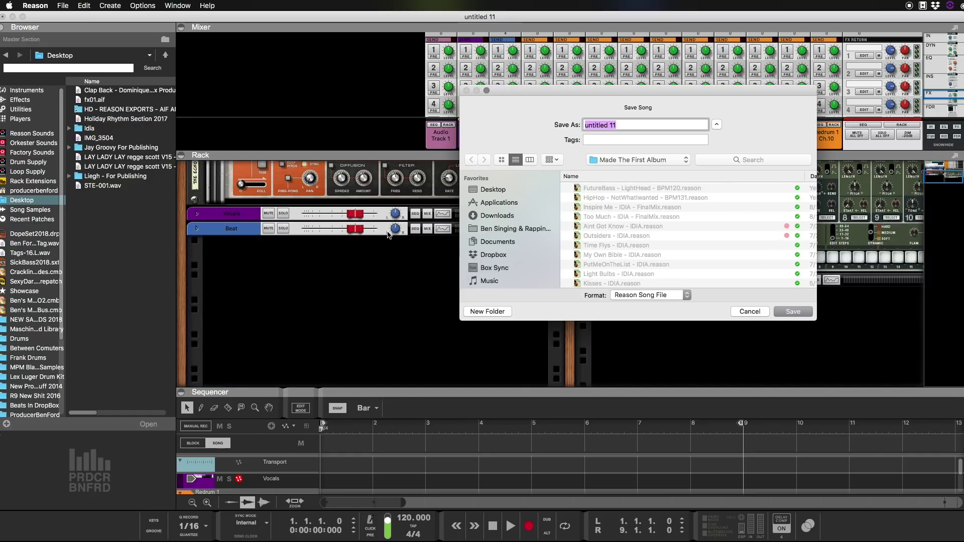
pyautogui.write('Bas')
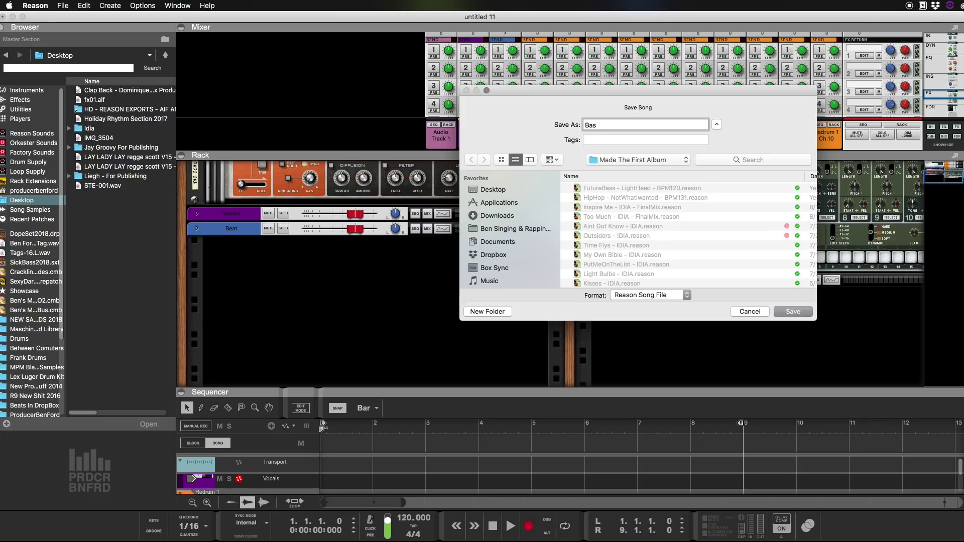
pyautogui.write('ic Tempalate')
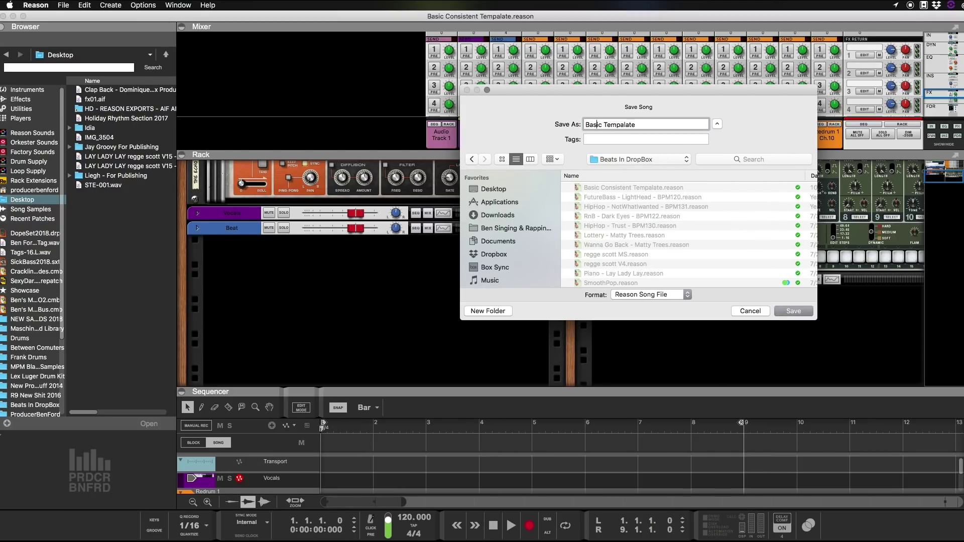
pyautogui.write('Rese')
pyautogui.press('BackSpace')
pyautogui.press('BackSpace')
pyautogui.write('ason')
pyautogui.click(807, 311)
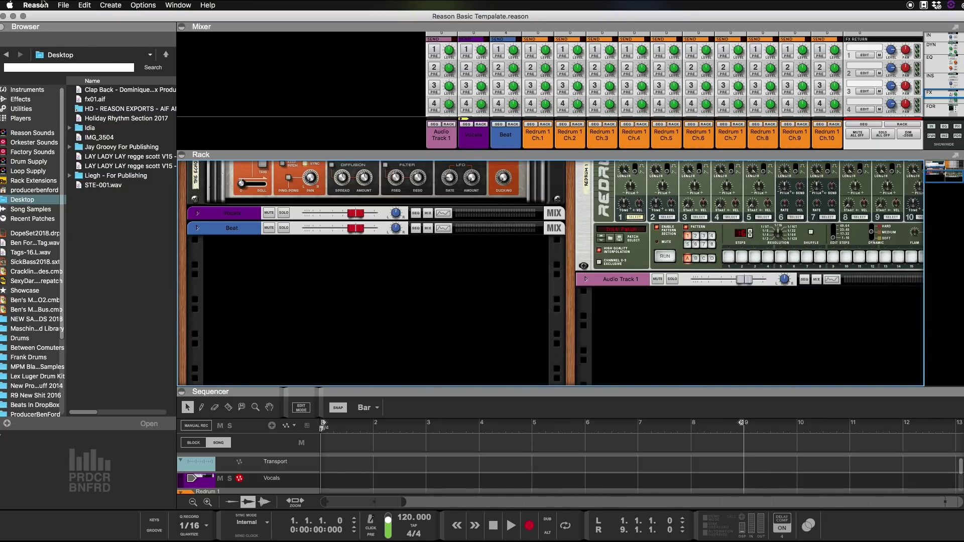
pyautogui.click(42, 5)
# Step: In General preferences, set Reason Basic Templatate.reason as the default template song, then close Preferences
pyautogui.click(50, 32)
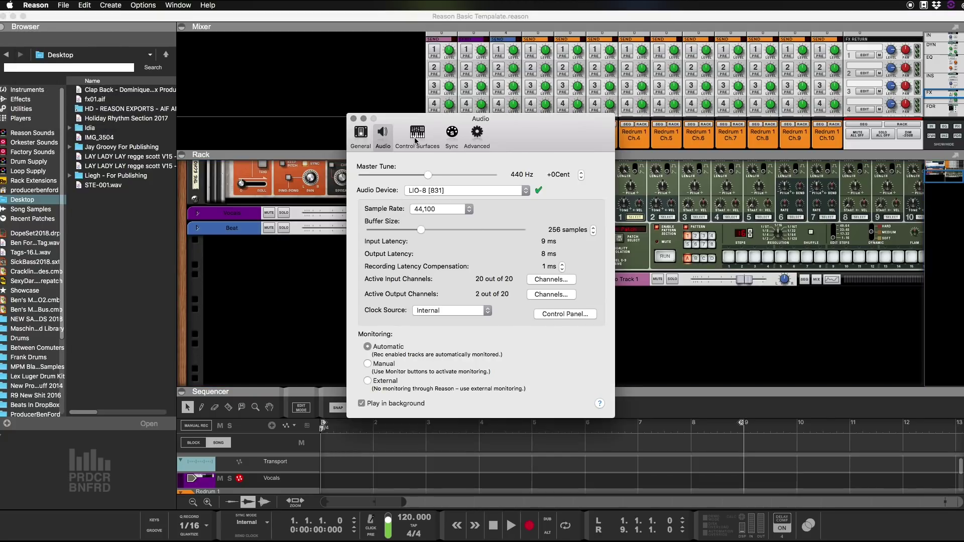
pyautogui.click(364, 143)
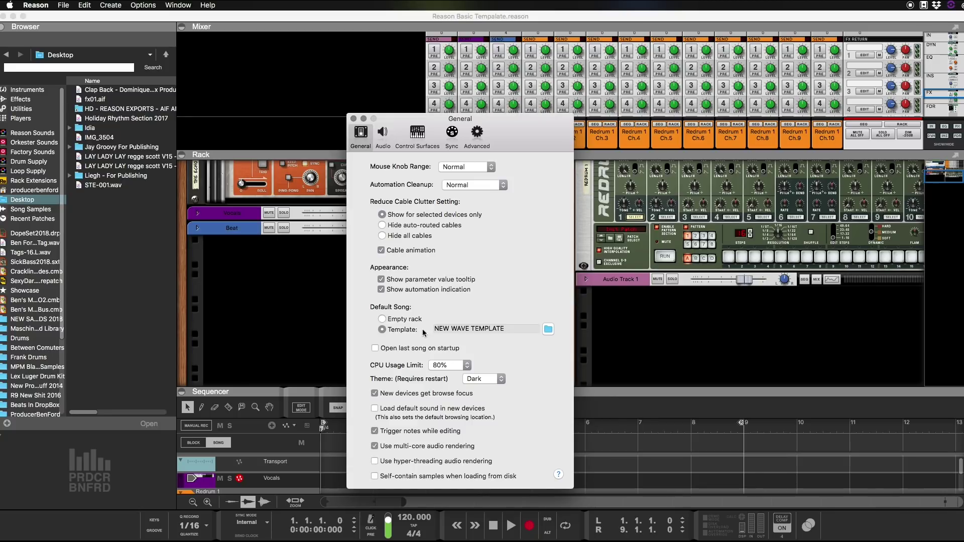
pyautogui.click(548, 329)
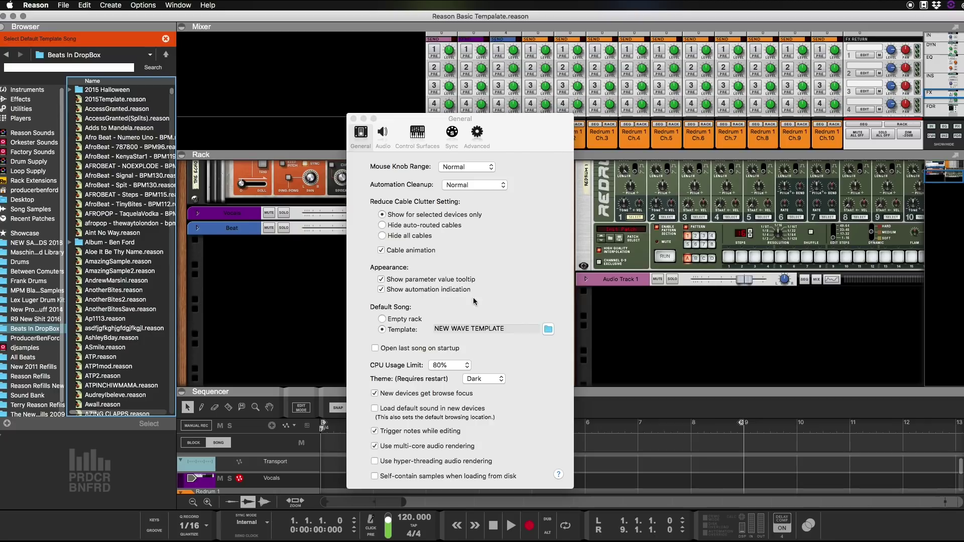
pyautogui.click(69, 67)
pyautogui.write('basic')
pyautogui.press('Return')
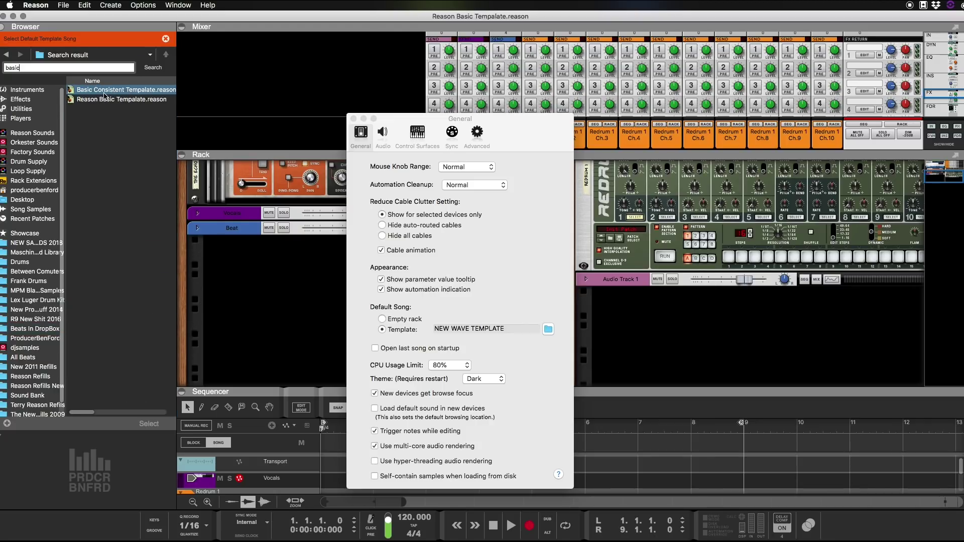
pyautogui.click(104, 99)
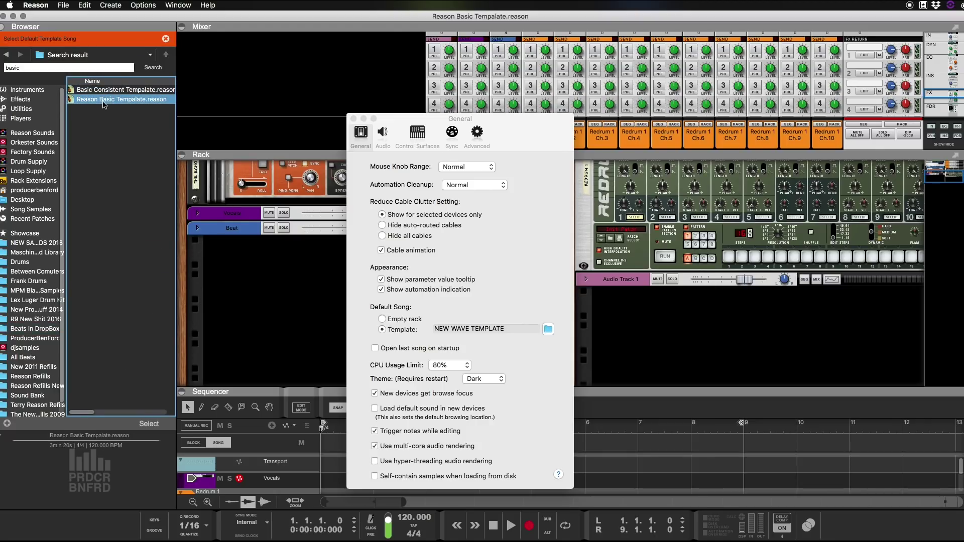
pyautogui.doubleClick(102, 101)
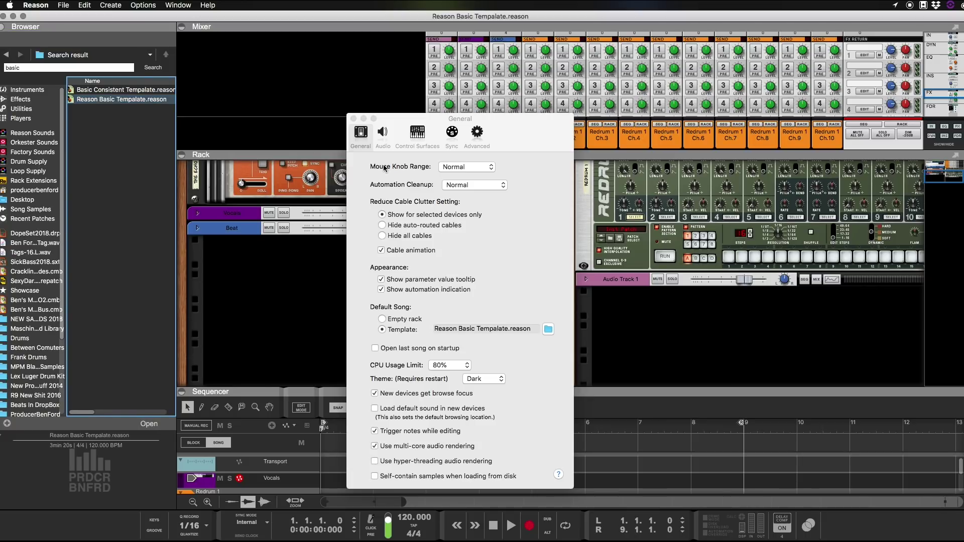
pyautogui.click(354, 119)
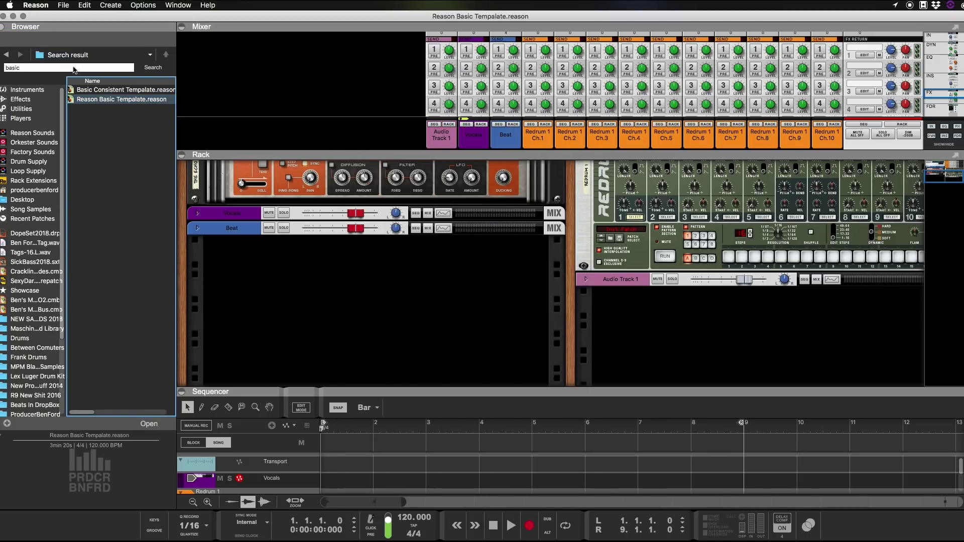
# Step: Close the template song and start a new song, 'untitled 13', that loads the template layout
pyautogui.click(5, 16)
pyautogui.press('super+o')
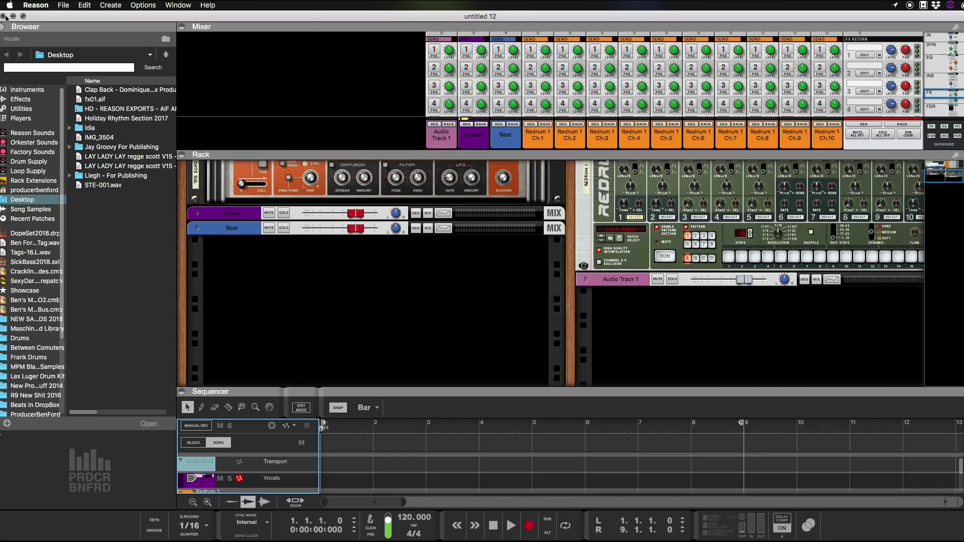
pyautogui.click(4, 17)
pyautogui.press('super+n')
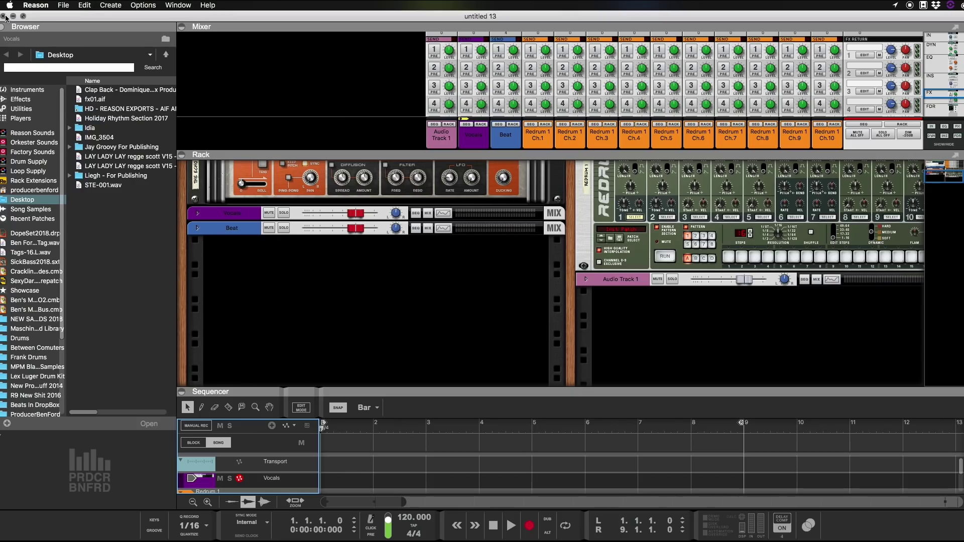